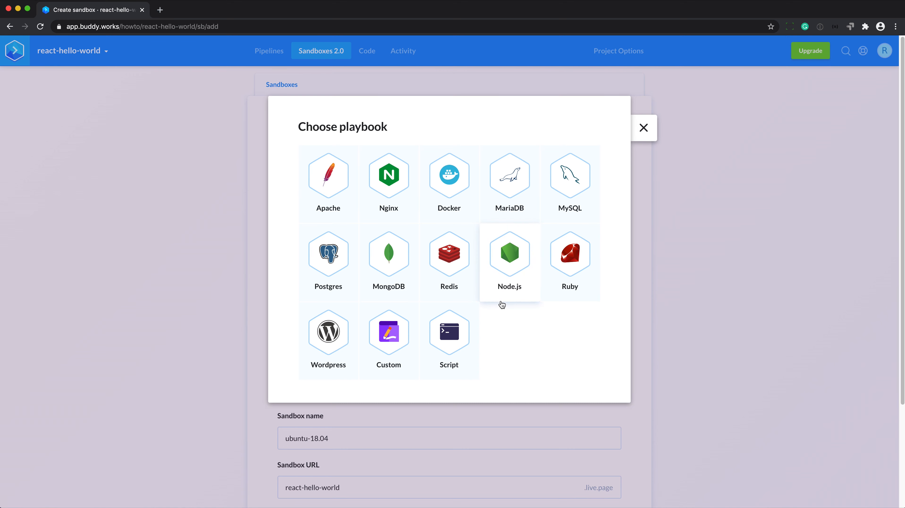
- Add the Node.js version 12 playbook to the new Ubuntu 18.04 sandbox
click(514, 266)
click(568, 235)
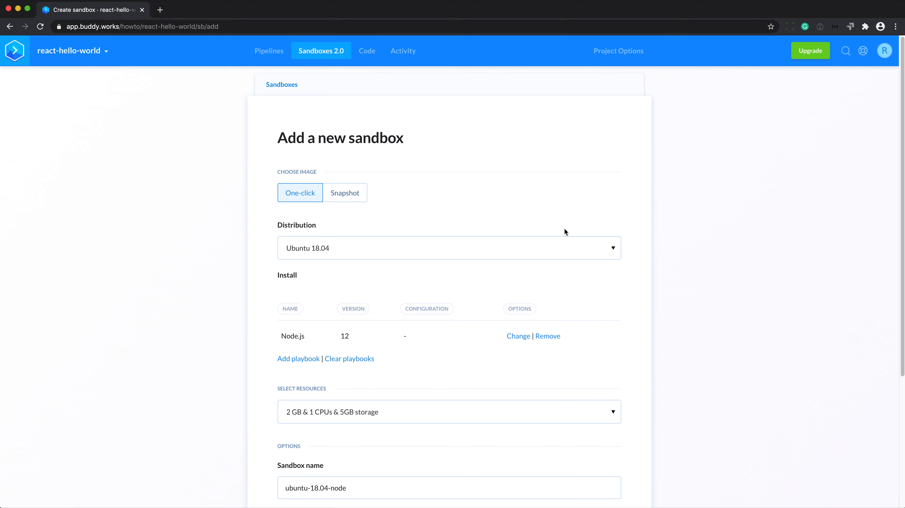
- Name the sandbox master, prefix its URL with "master-", and create the sandbox
scroll(628, 313, down, 5)
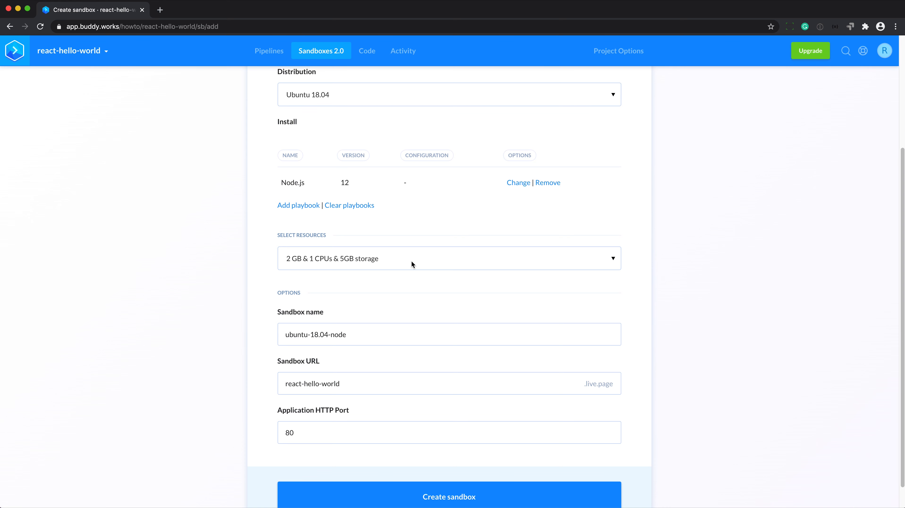
drag(372, 335, 264, 333)
text(master)
click(286, 383)
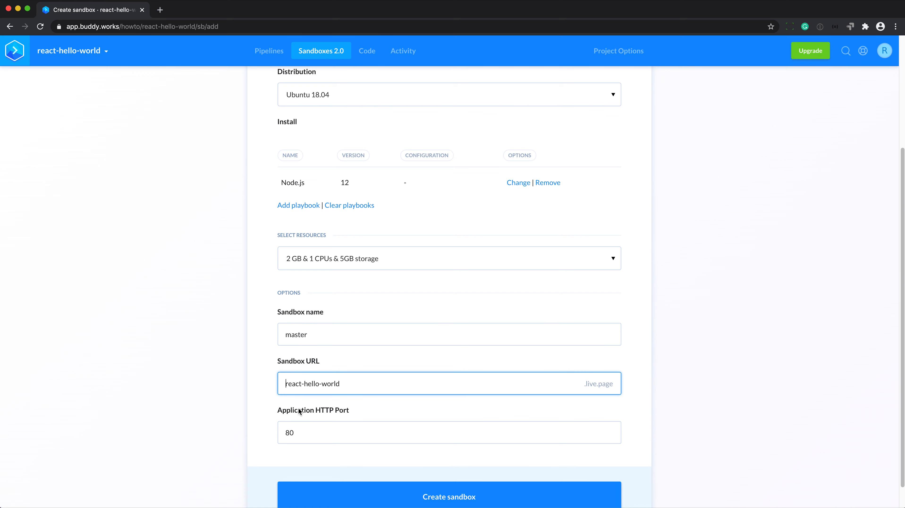
text(master-)
scroll(393, 422, down, 1)
click(459, 473)
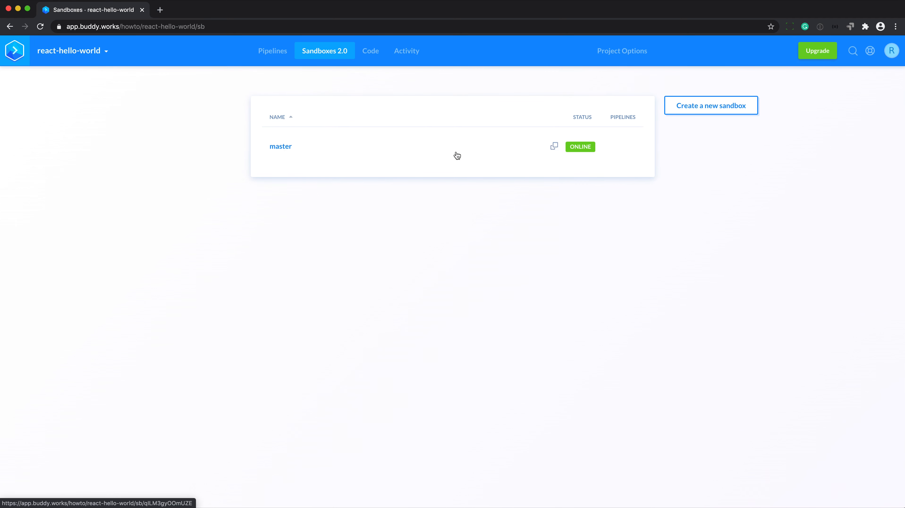
- In the master sandbox's terminal, run "npm install -g http-server" and "apt install lsof"
click(281, 147)
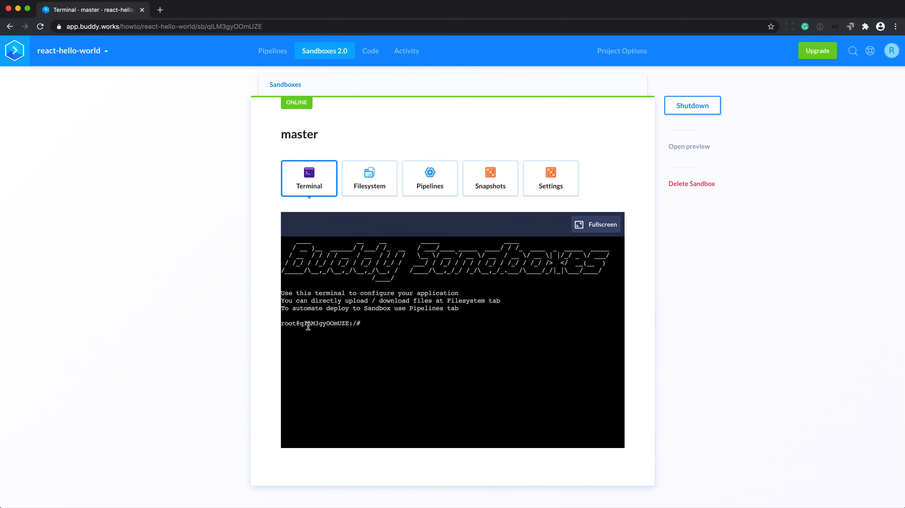
click(308, 326)
key(Return)
key(Return)
key(Return)
key(Return)
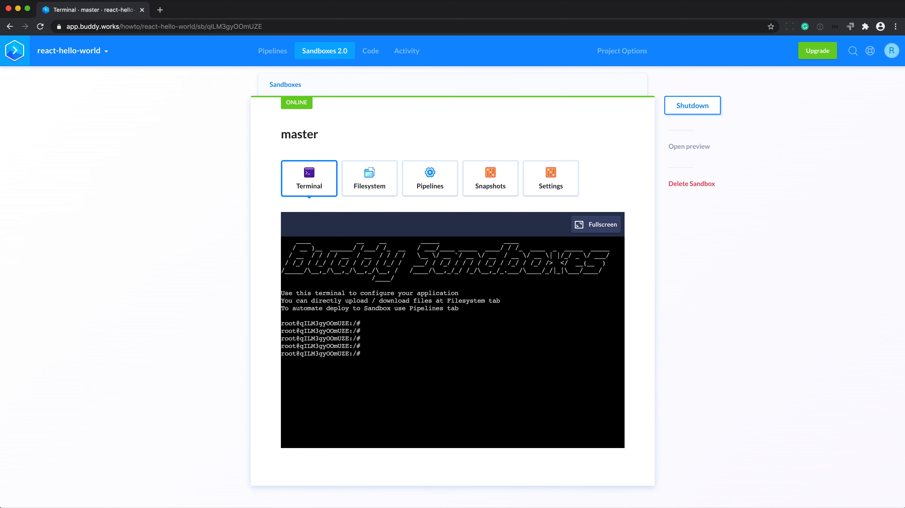
text(npm install -g http-server)
key(Return)
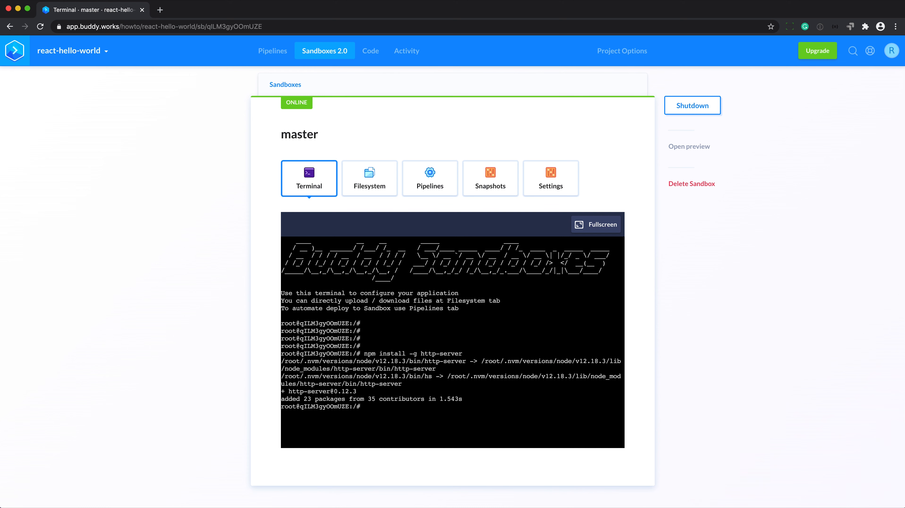
text(apt install lsof)
key(Return)
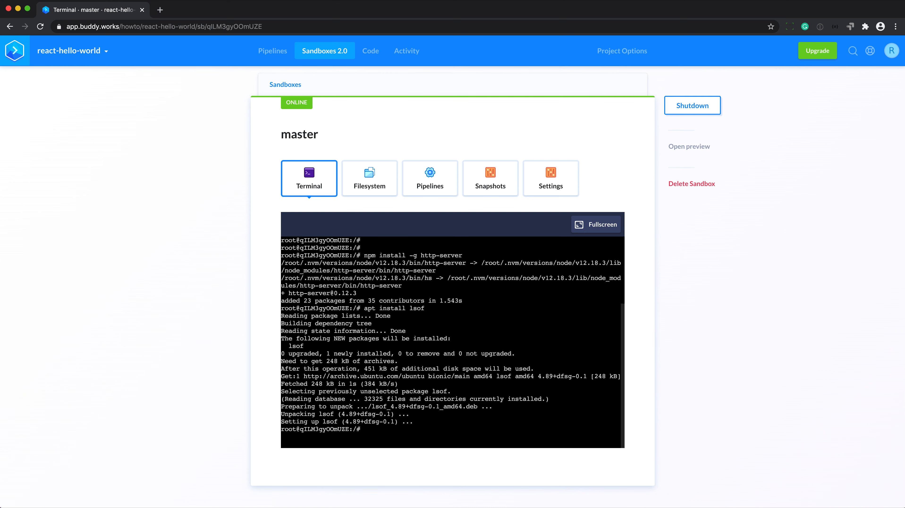
- Examine the master sandbox's filesystem and the options for adding files and directories
click(369, 178)
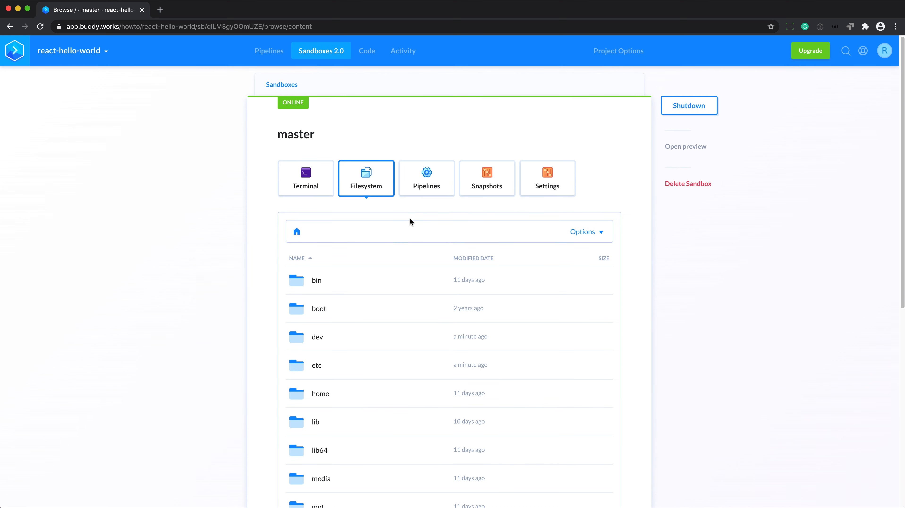
scroll(409, 218, down, 10)
scroll(415, 347, up, 10)
click(600, 232)
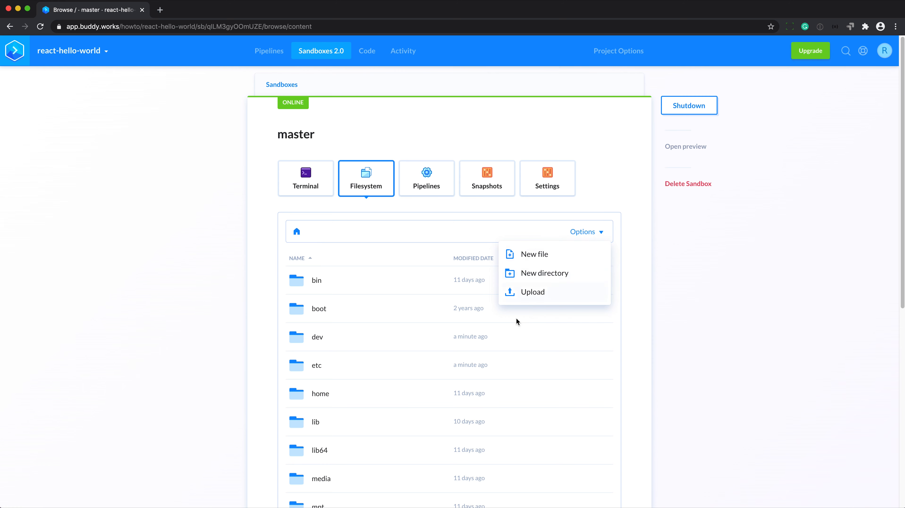
click(405, 259)
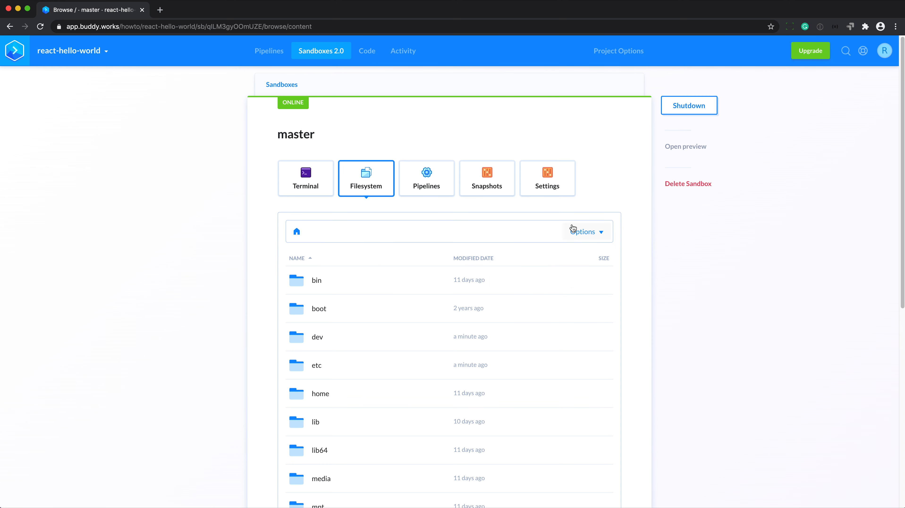
- Add a pipeline named "build and deploy" to the master sandbox, triggered on push to the single branch master
click(422, 186)
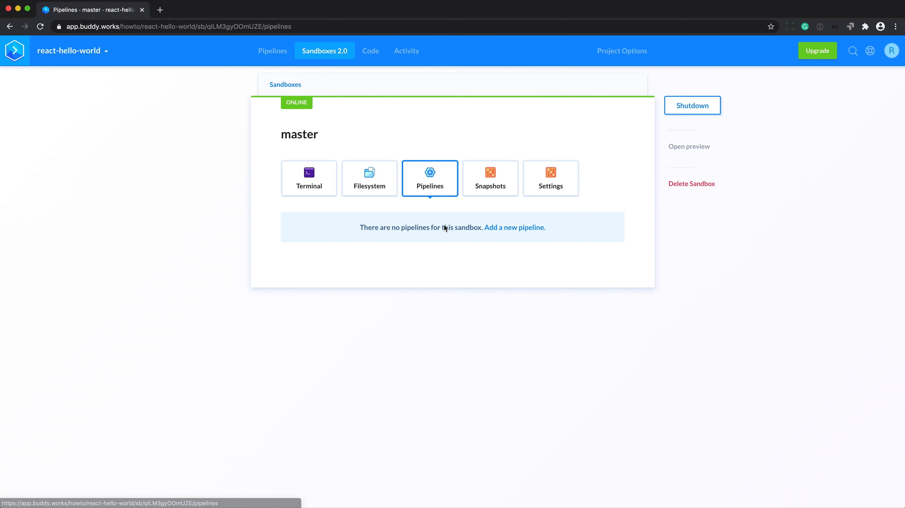
click(515, 227)
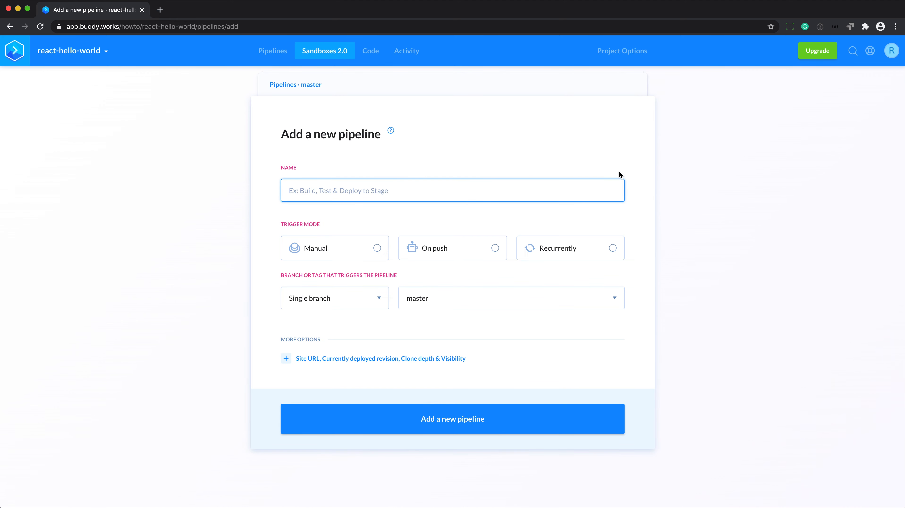
text(build and deploy)
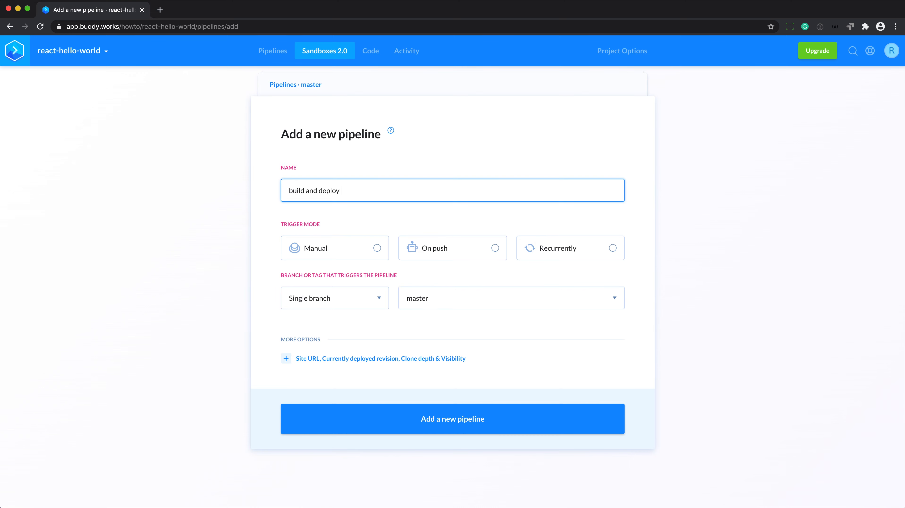
click(467, 252)
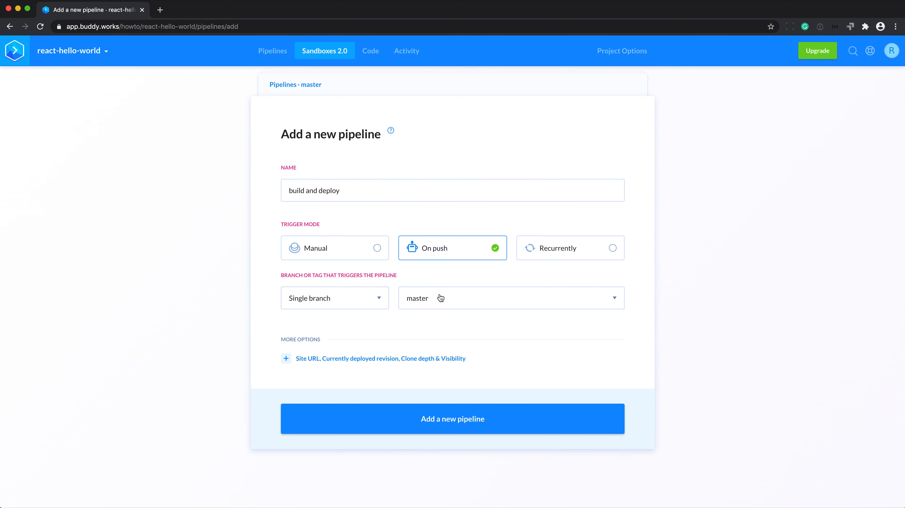
click(477, 418)
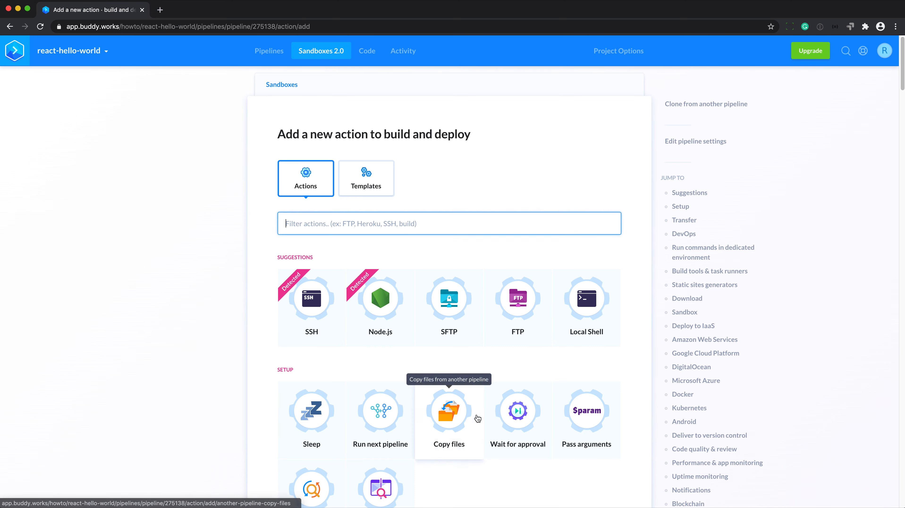
- Add a Node.js action to the pipeline with "npm run build" as an extra command after "npm test"
click(387, 317)
key(Return)
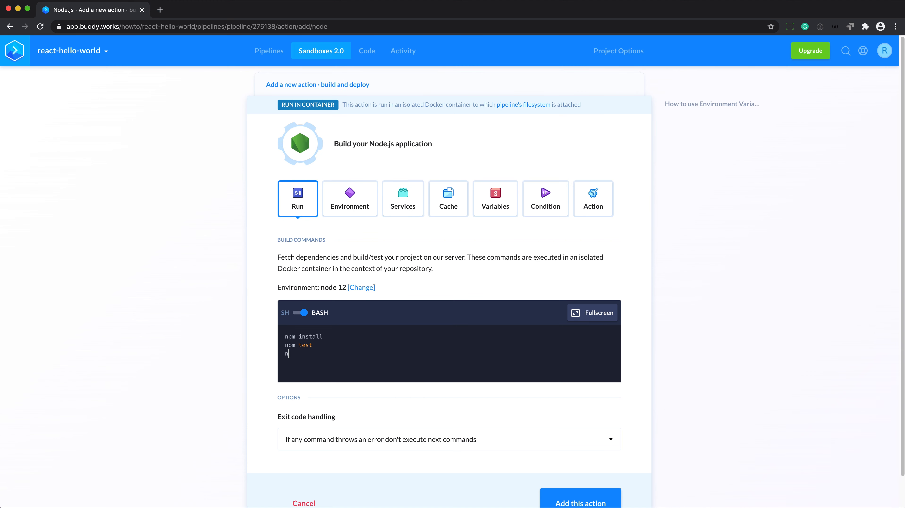
text(npm run build)
click(573, 503)
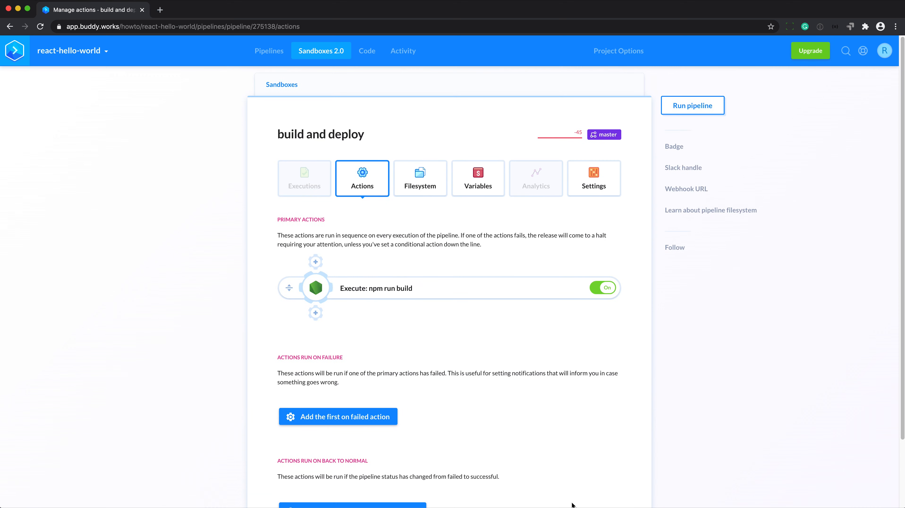
- Start a Sandbox upload action after the Node.js build action and set its source path to /build/
click(316, 313)
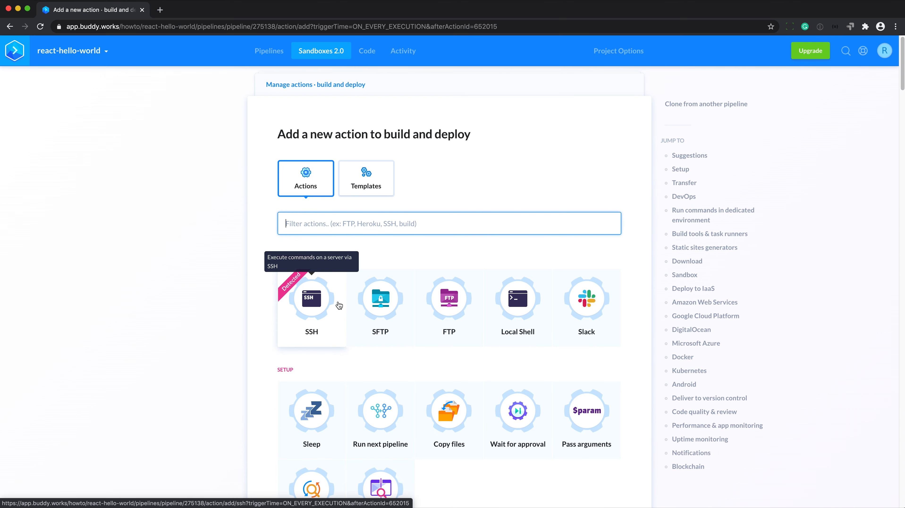
text(san)
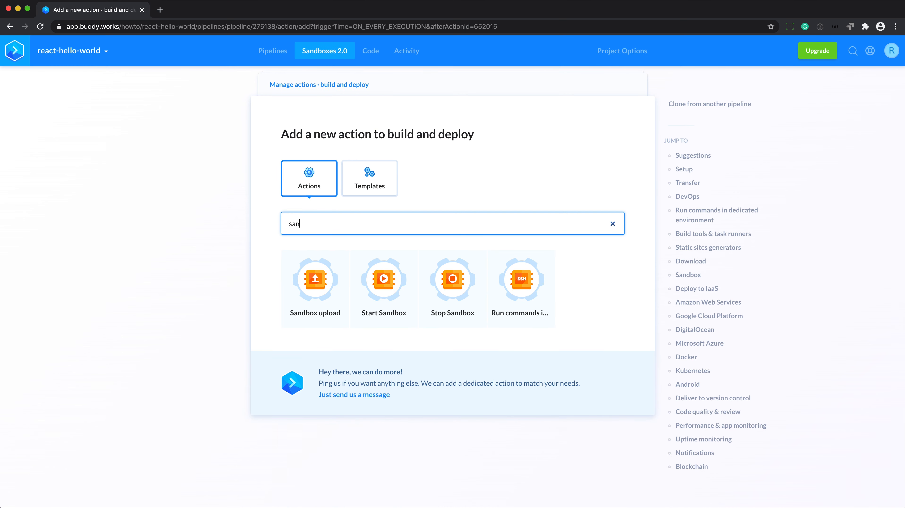
click(315, 282)
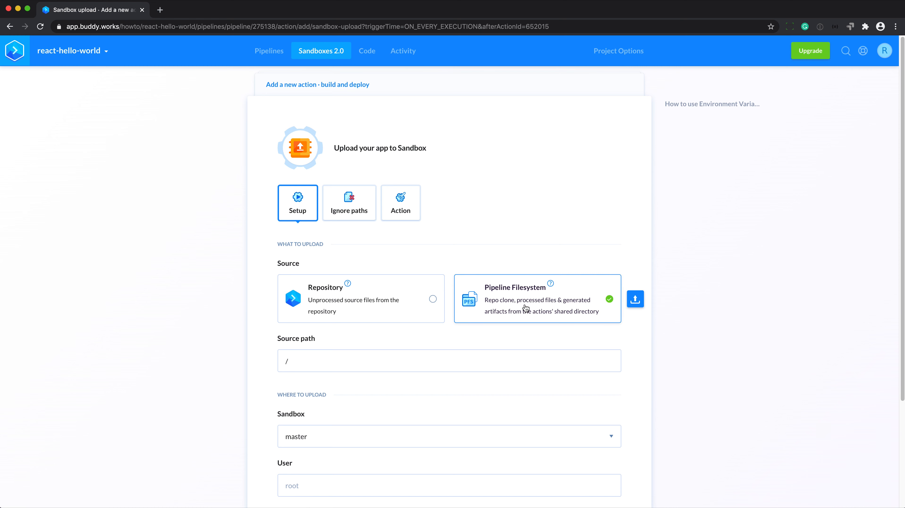
click(312, 363)
text(build/)
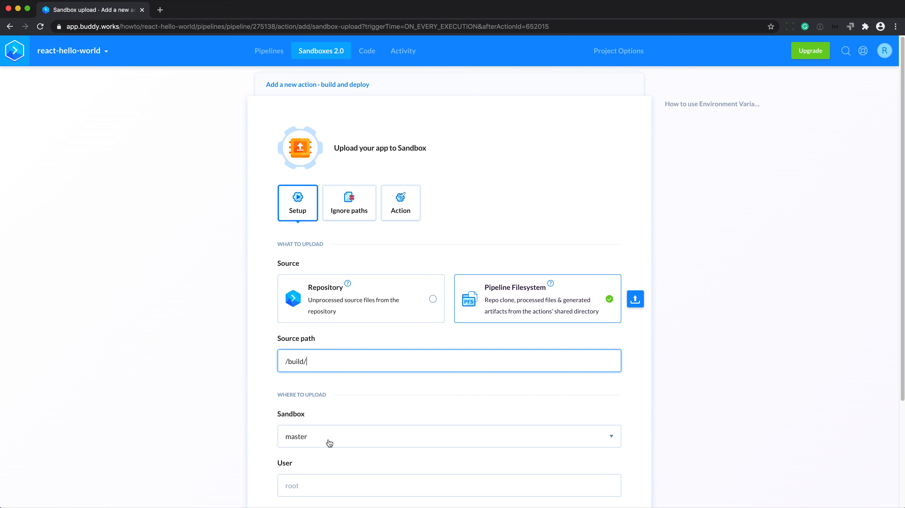
- Set the upload's remote path to /var/www/html/$BUDDY_EXECUTION_REVISION and add the action to the pipeline
scroll(329, 443, down, 3)
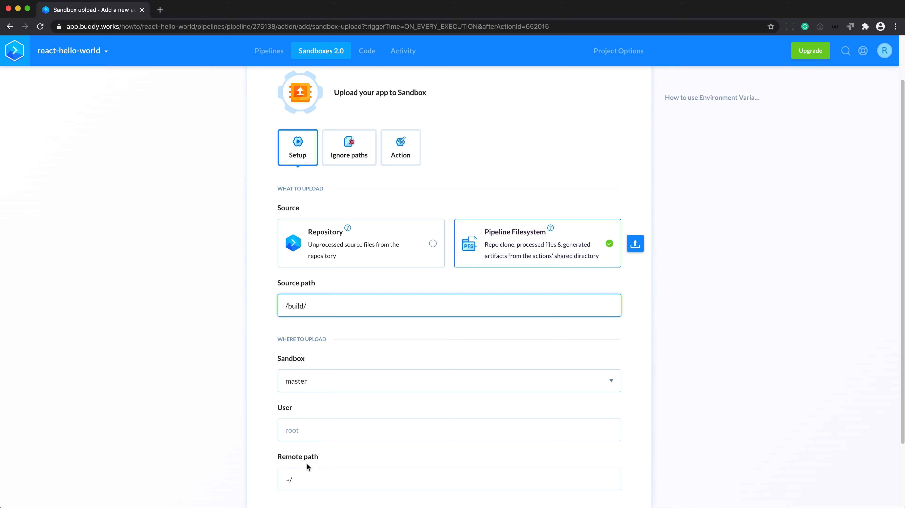
click(310, 482)
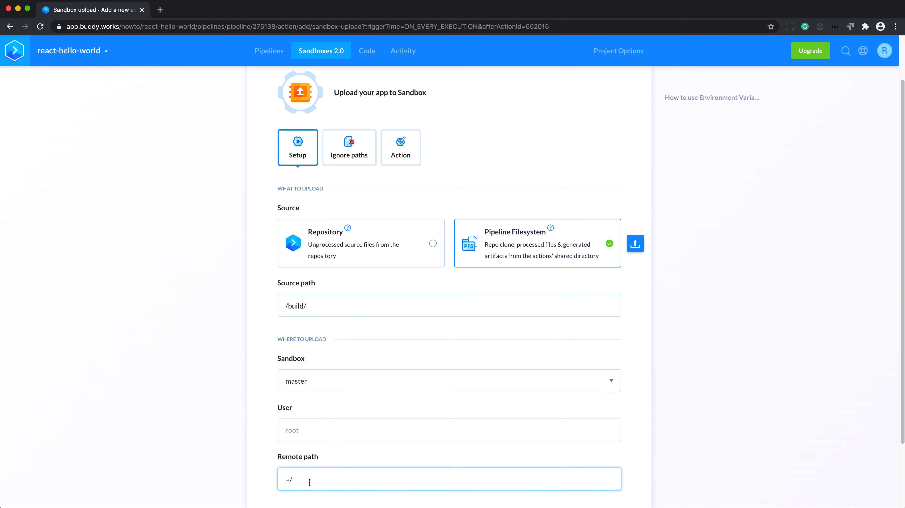
text(/var/www/html/)
text($BUDDY_EXECUTION_REVISION)
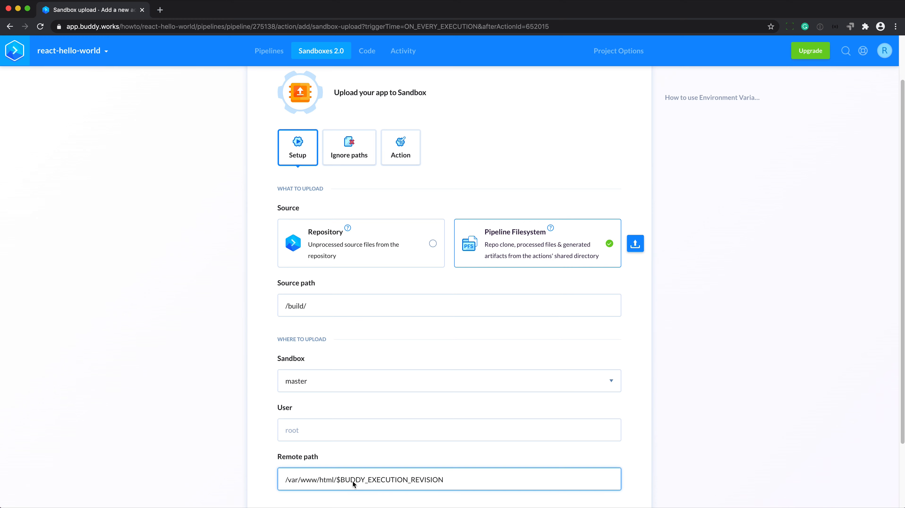
scroll(589, 352, down, 3)
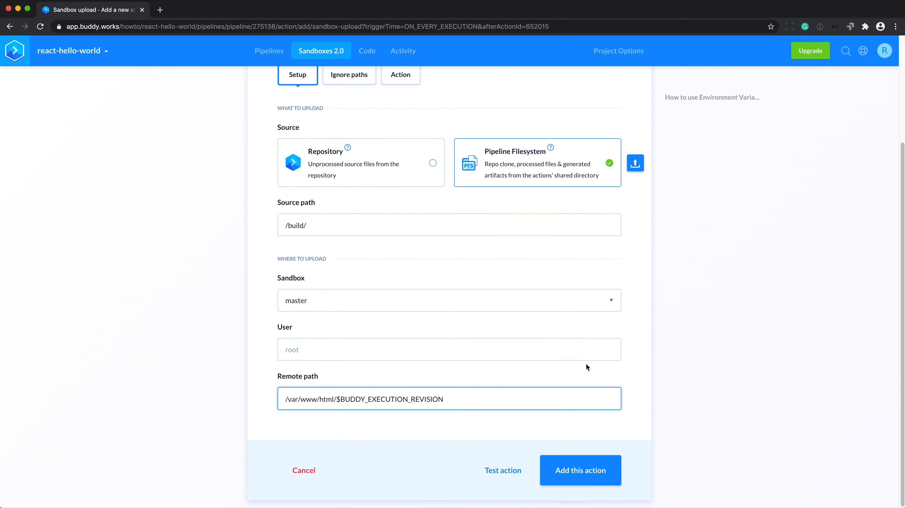
click(587, 475)
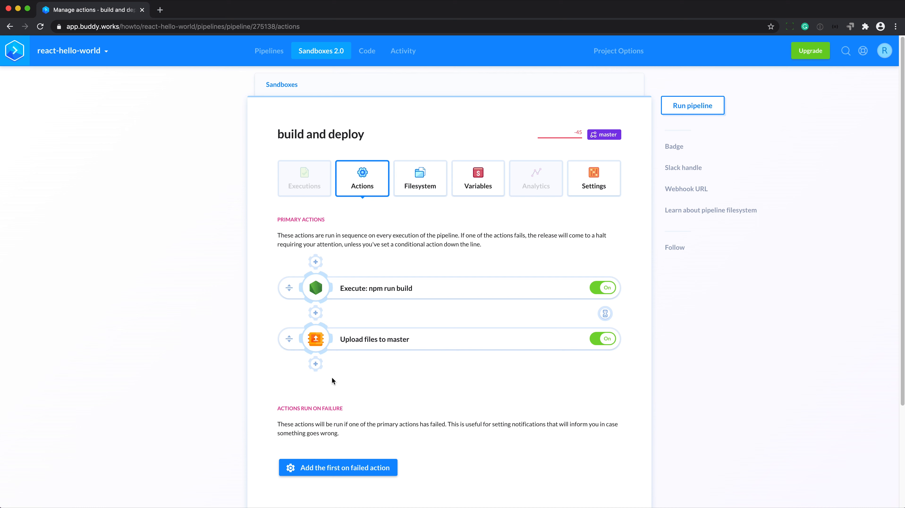
- Start a sandbox run-commands action after the upload with "http-server -p 80 /var/www/html/$BUDDY_EXECUTION_REVISION > http.log 2>&1 &"
click(317, 367)
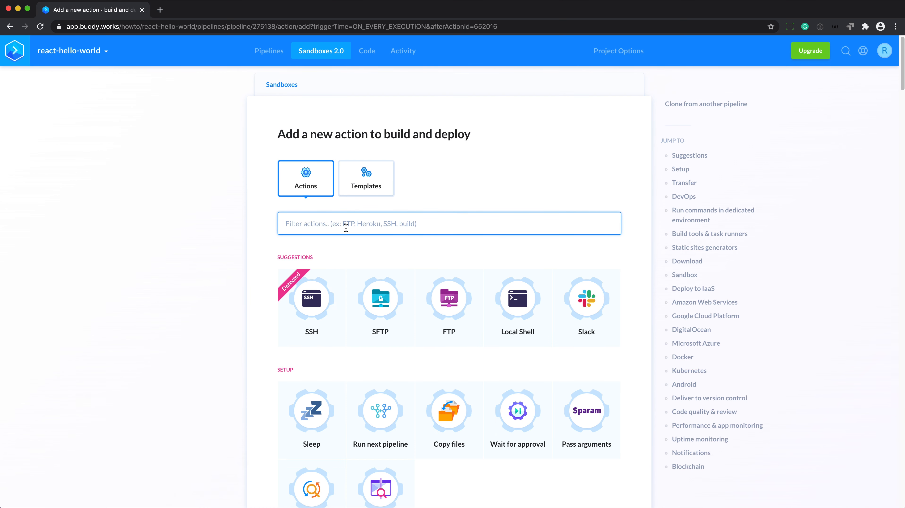
text(san)
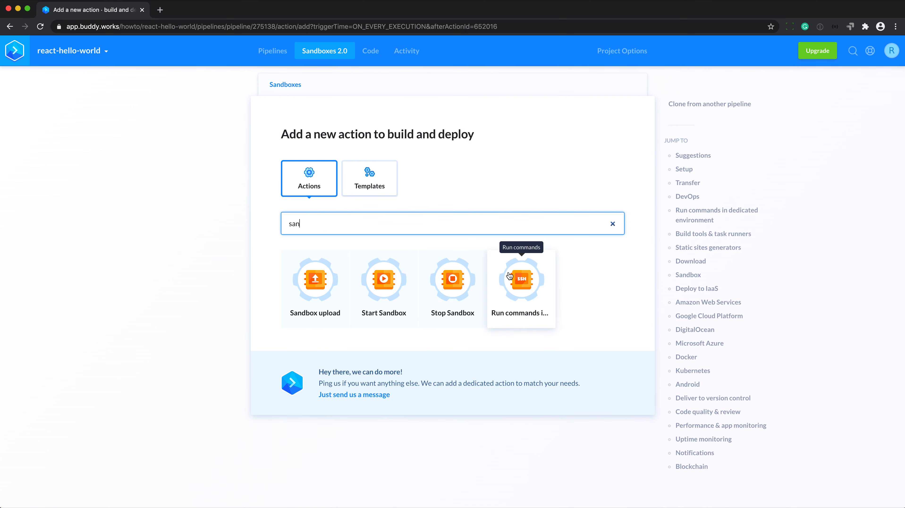
click(513, 281)
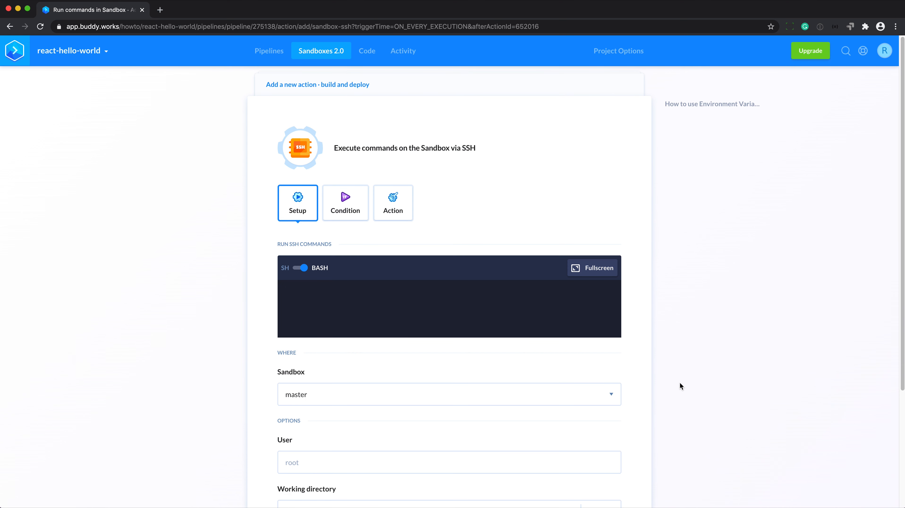
text(http-server -p 80 /var/www/html/$BUDDY_EXECUTION_REVISION > http.log 2>&1 &)
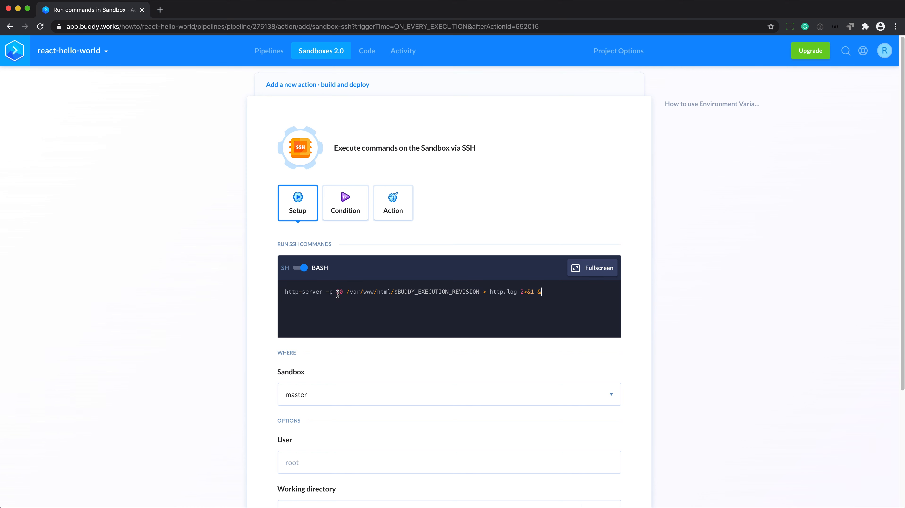
click(346, 291)
shift+click(484, 291)
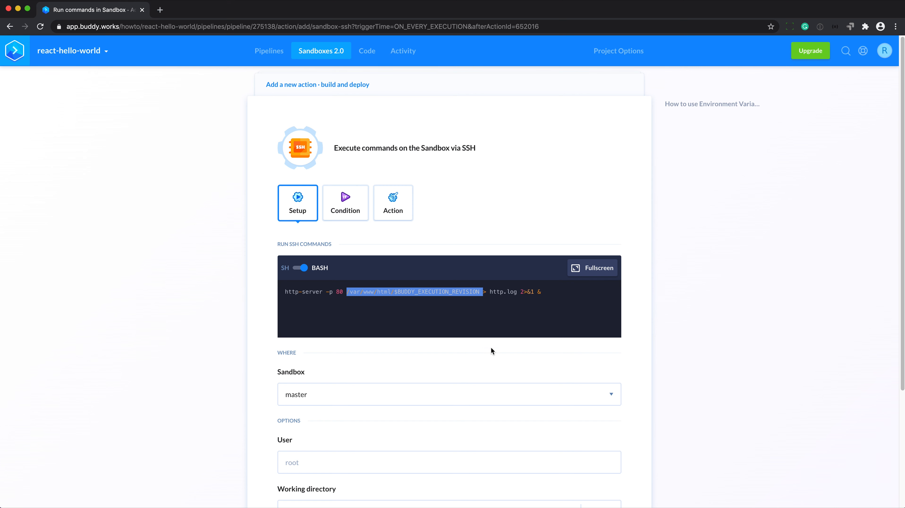
drag(342, 291, 327, 292)
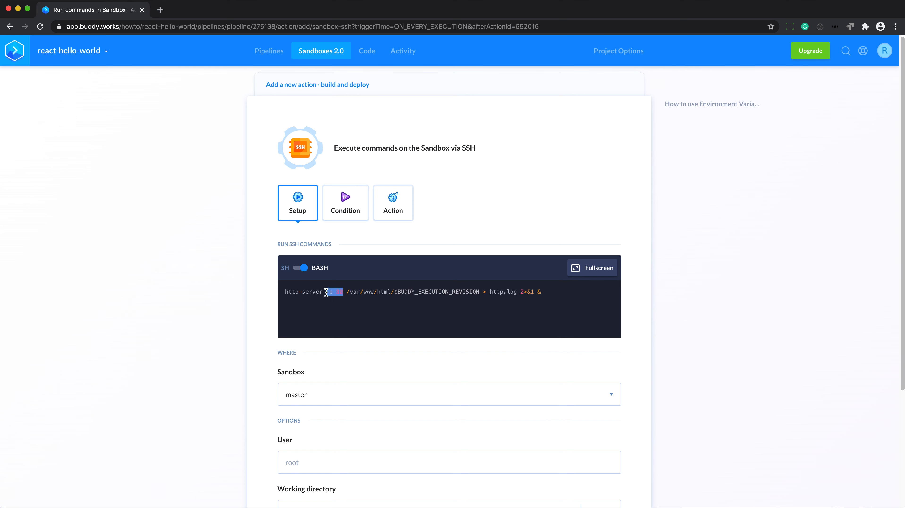
- Insert the command "kill $(lsof -t -i:80) || true" on a line above the http-server command
click(286, 291)
key(Return)
key(Up)
text(kill $(lsof -t -i:80) || true)
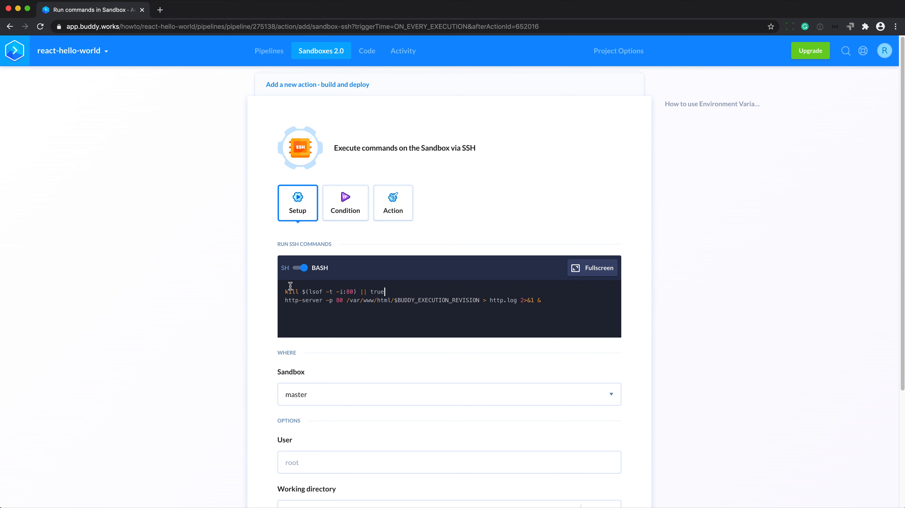
scroll(432, 370, down, 5)
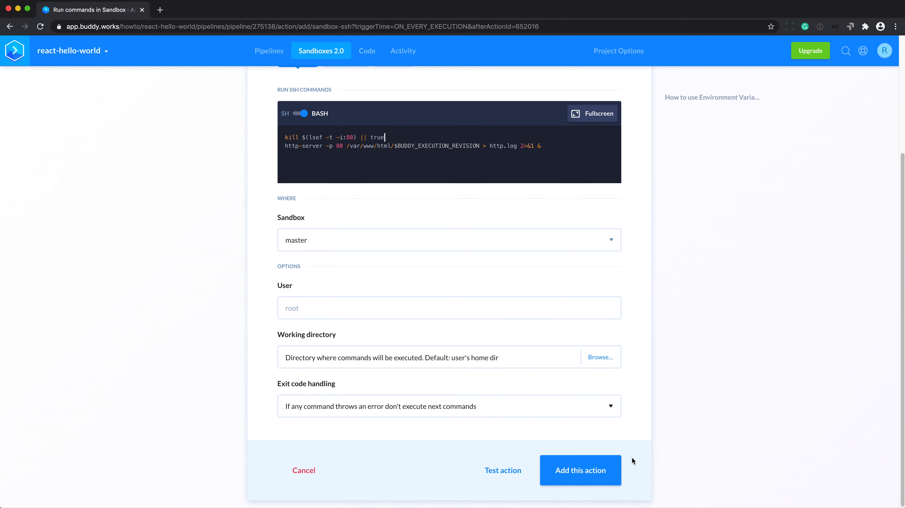
- Add the run-commands action to the pipeline and open the master sandbox's live page from the sandbox list
click(567, 471)
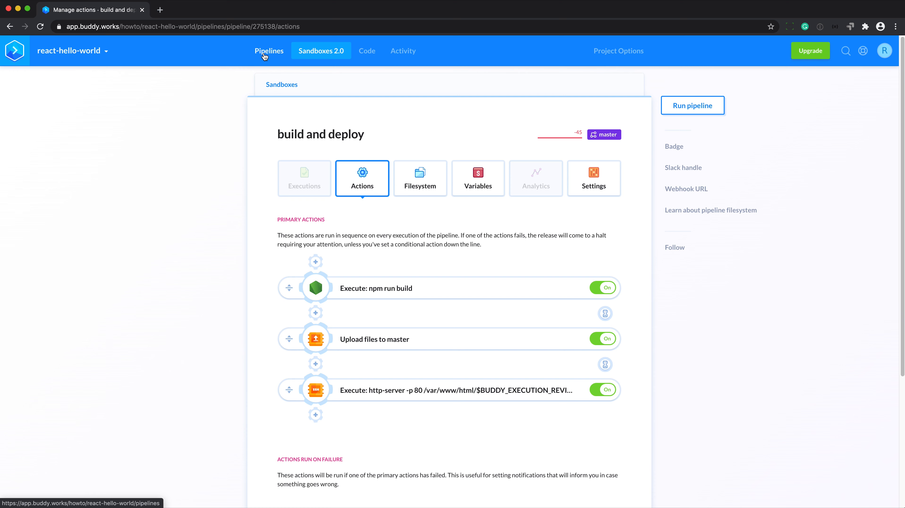
click(329, 51)
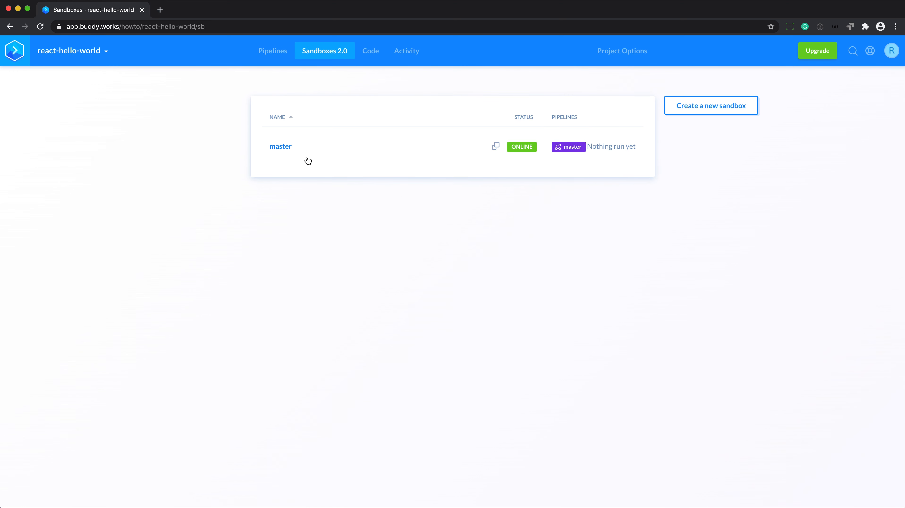
click(495, 146)
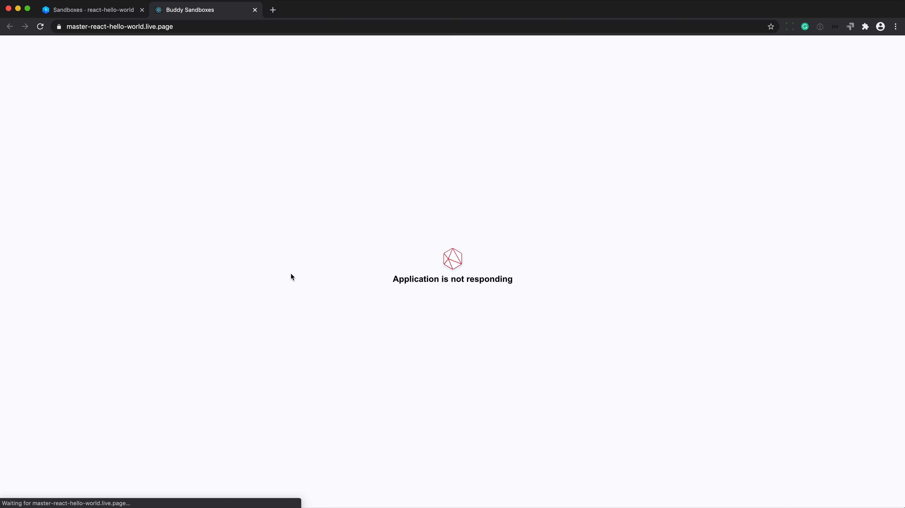
- Run the build and deploy pipeline linked to the master sandbox
click(85, 16)
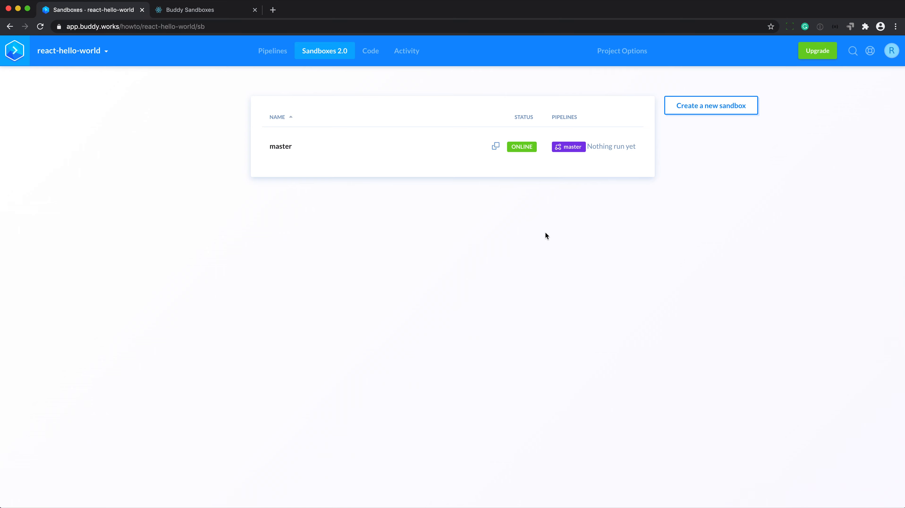
click(577, 151)
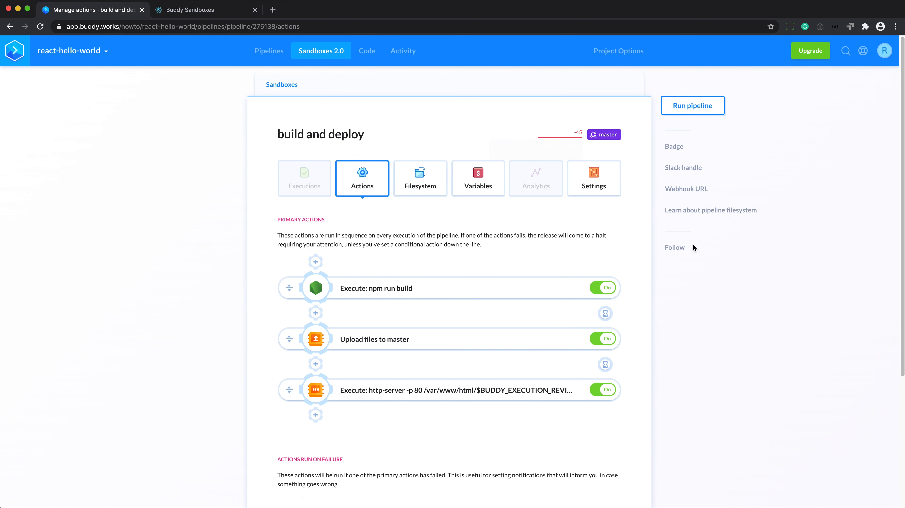
click(690, 107)
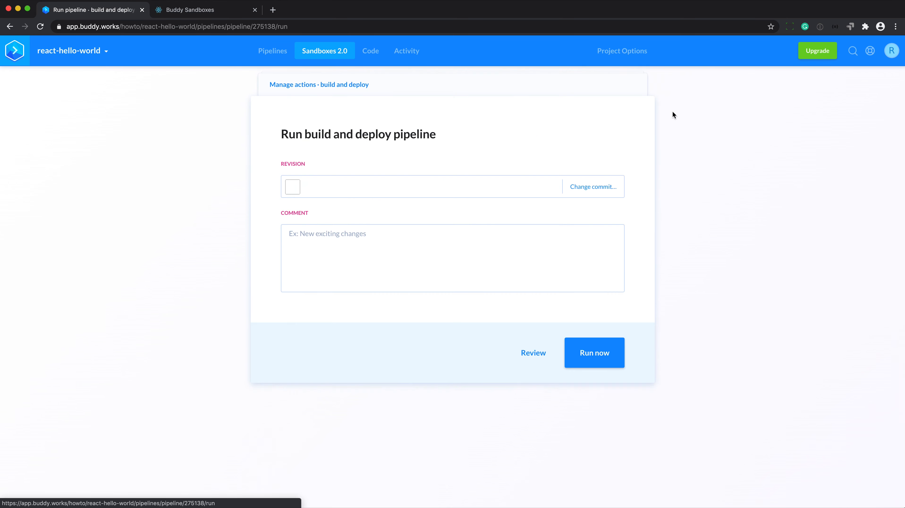
click(598, 362)
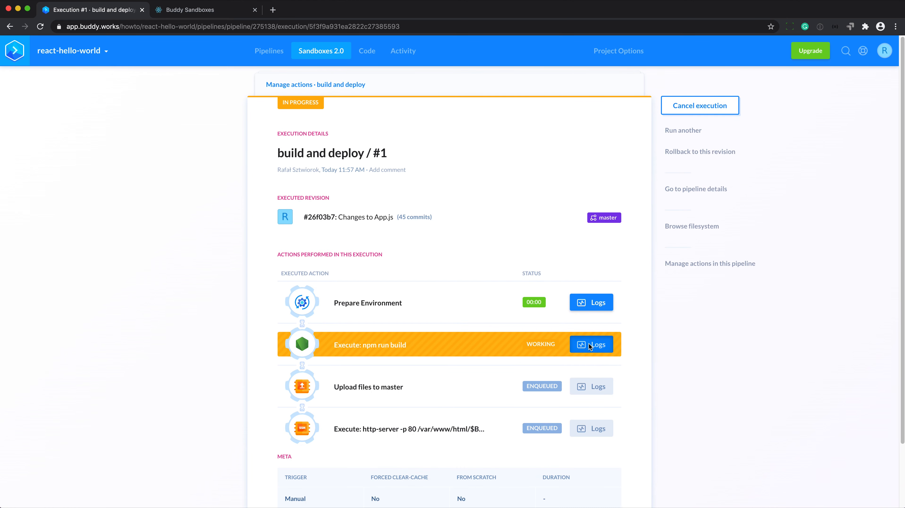
- Examine the execution logs of the npm build action and the upload to master
click(589, 344)
scroll(589, 342, down, 3)
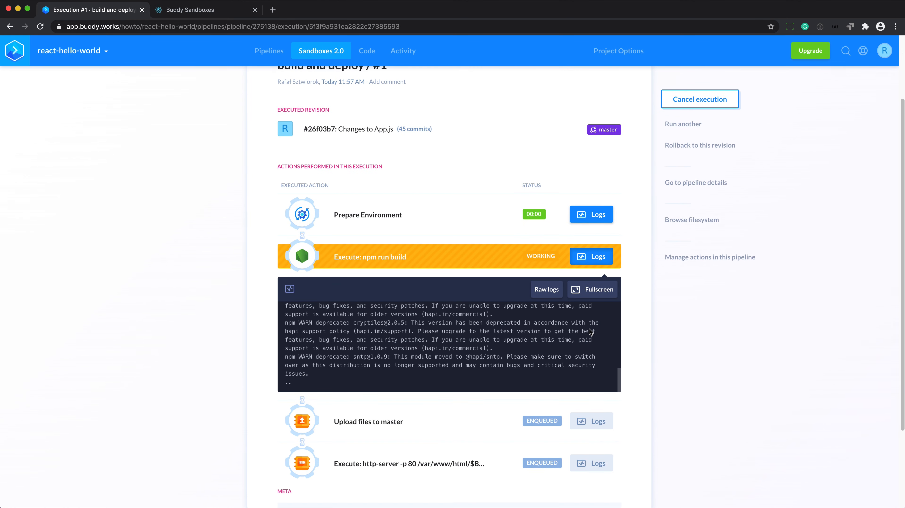
click(596, 292)
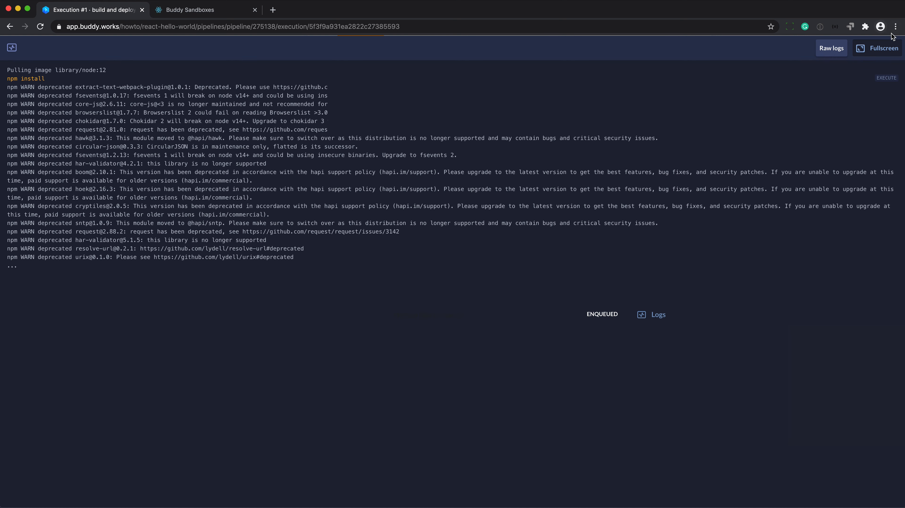
click(883, 49)
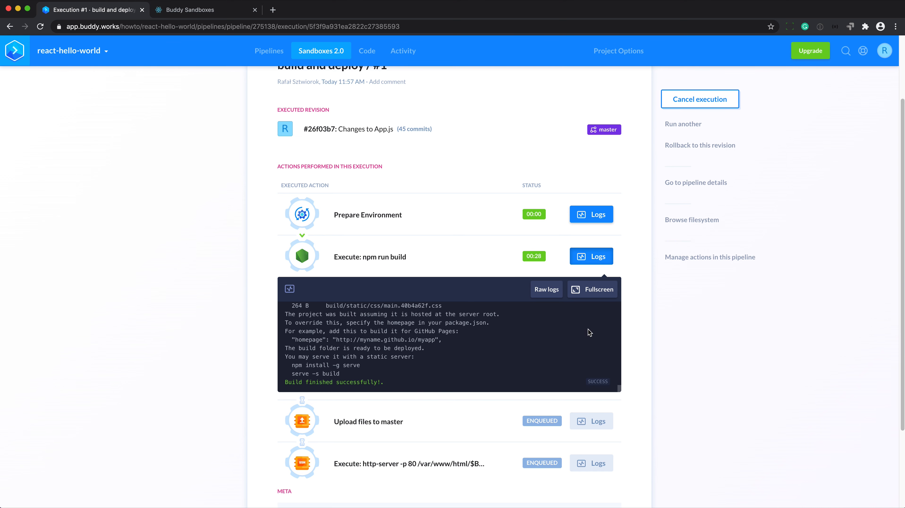
click(596, 423)
scroll(584, 392, down, 6)
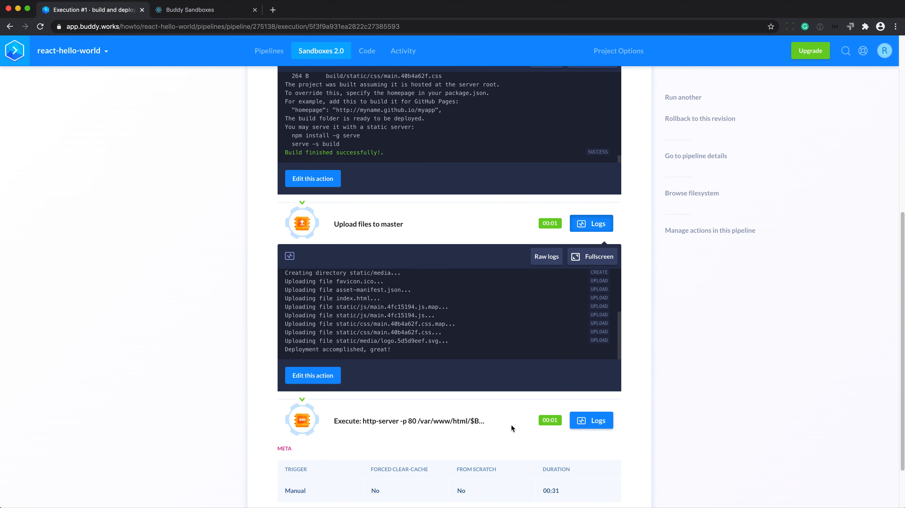
- Reload the master sandbox's live page and check the deployed app's text
click(197, 12)
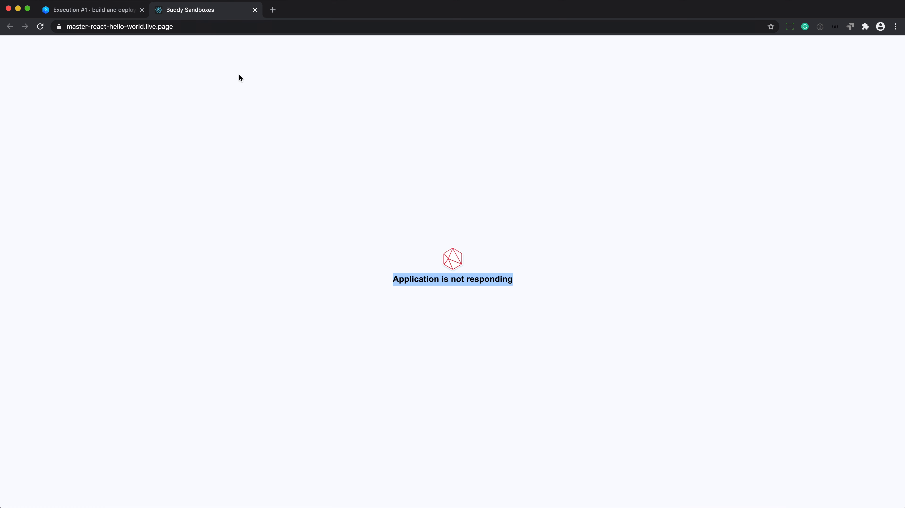
key(super+r)
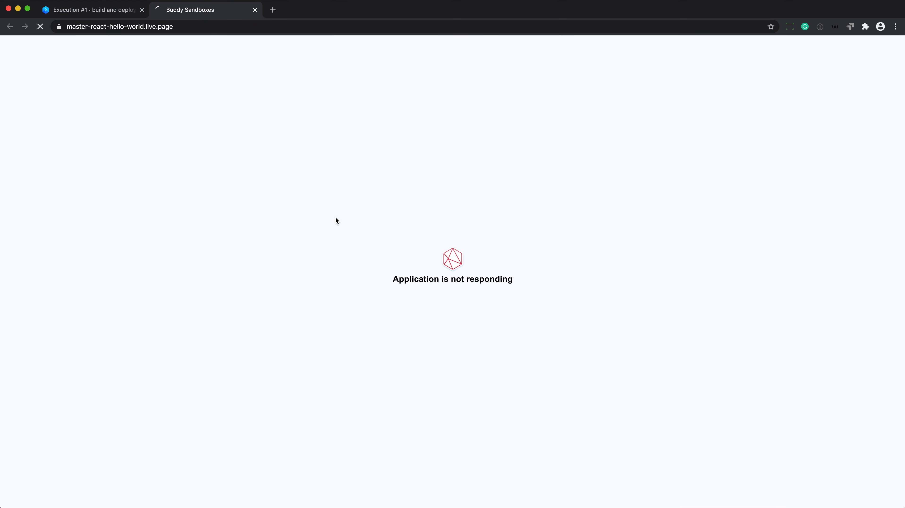
drag(498, 133, 338, 242)
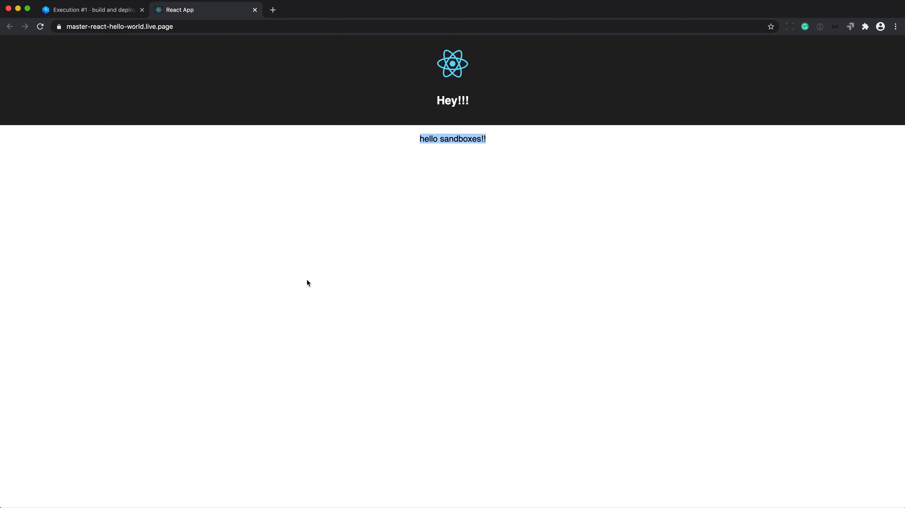
- Create a snapshot of the master sandbox
click(97, 15)
click(311, 53)
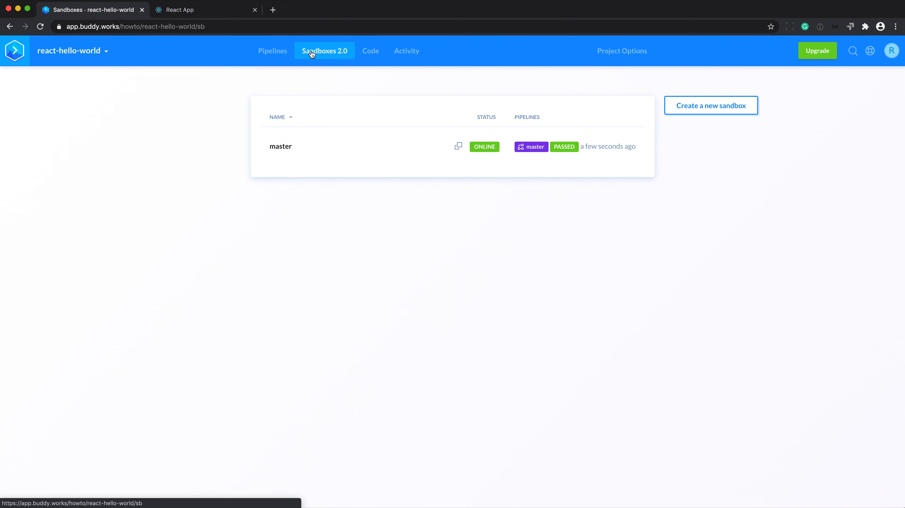
click(283, 149)
click(494, 182)
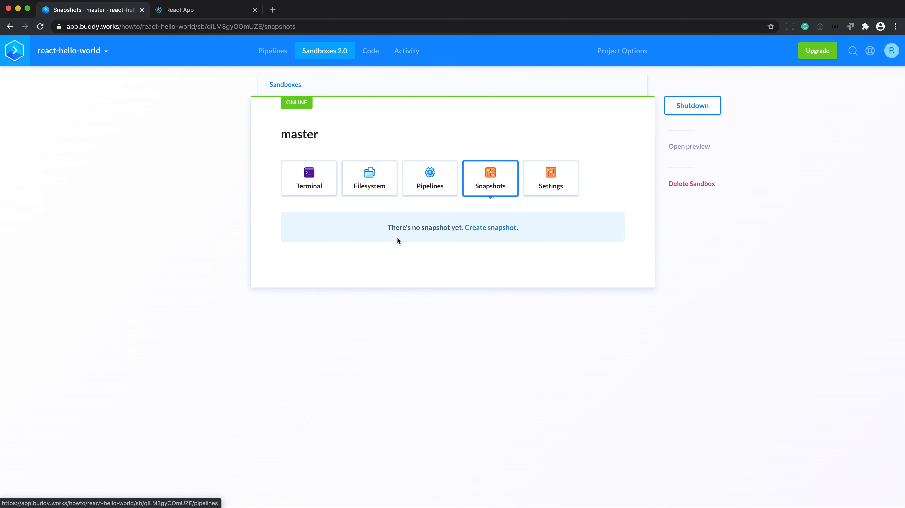
click(488, 230)
click(554, 231)
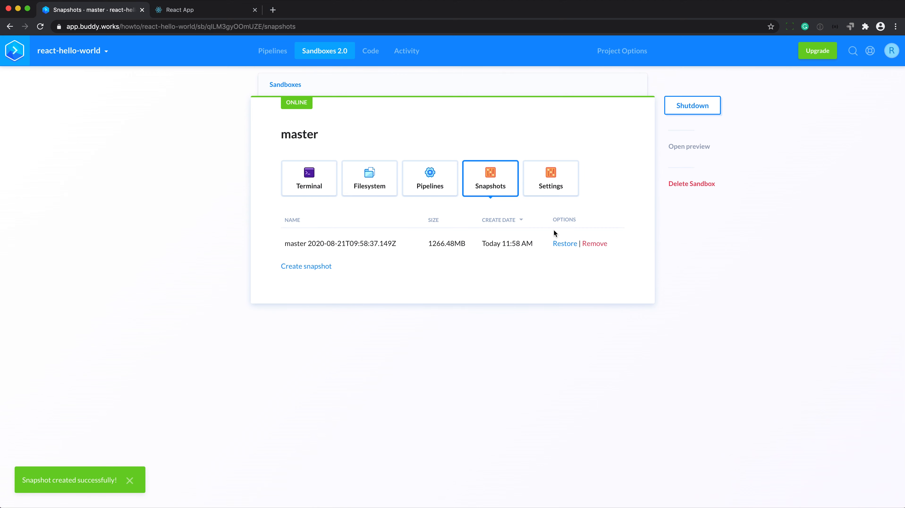
- Start a new sandbox in react-hello-world using the master sandbox's snapshot as its image
click(363, 92)
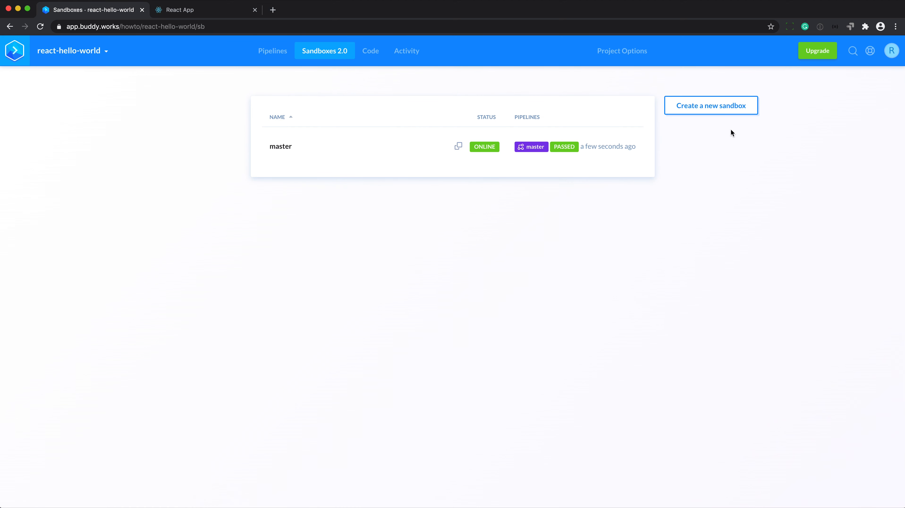
click(701, 113)
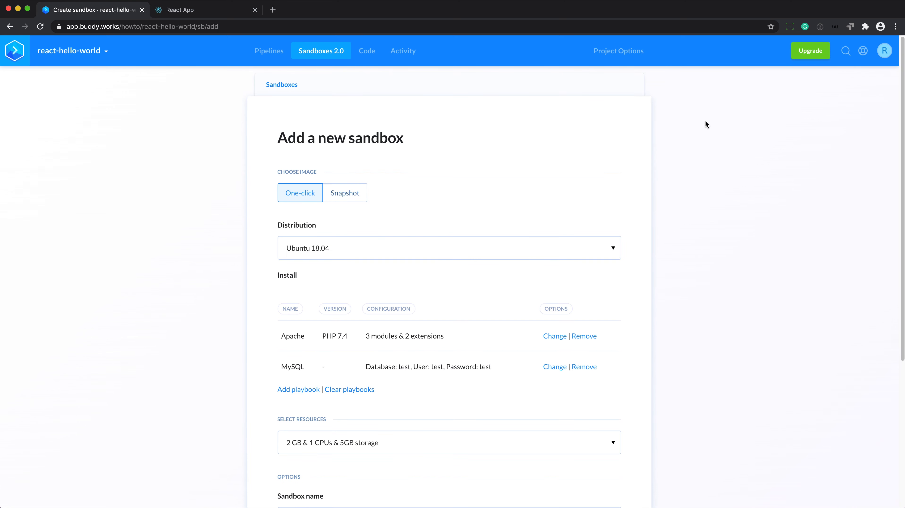
click(344, 195)
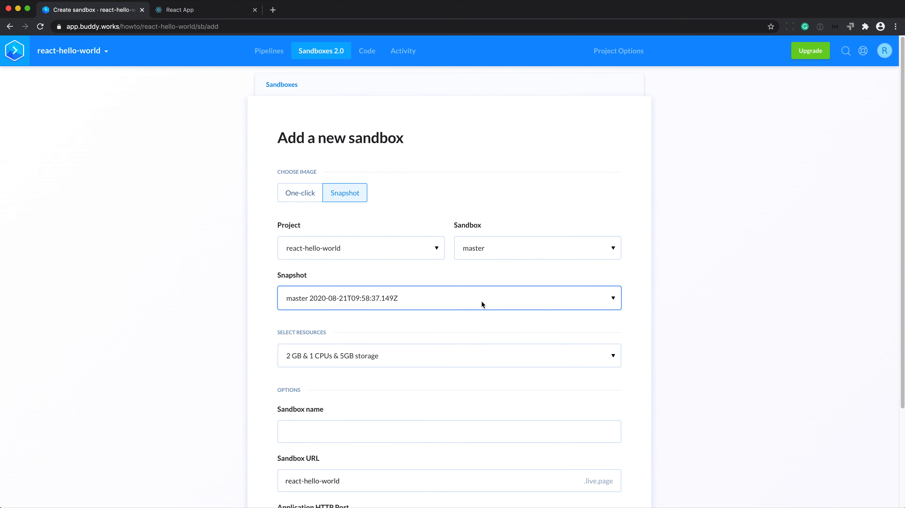
scroll(591, 356, down, 5)
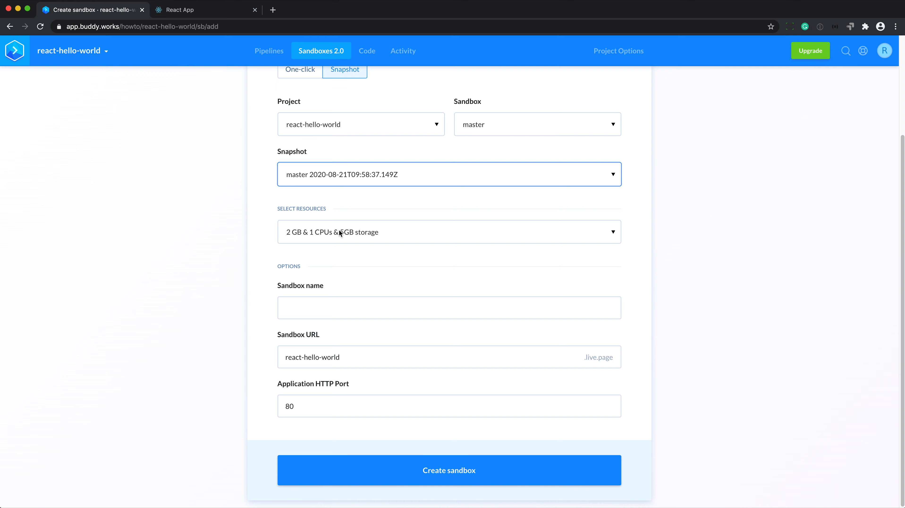
- Name the sandbox stage, set its URL to stage-react-hello-world, and create it
click(321, 310)
text(stage)
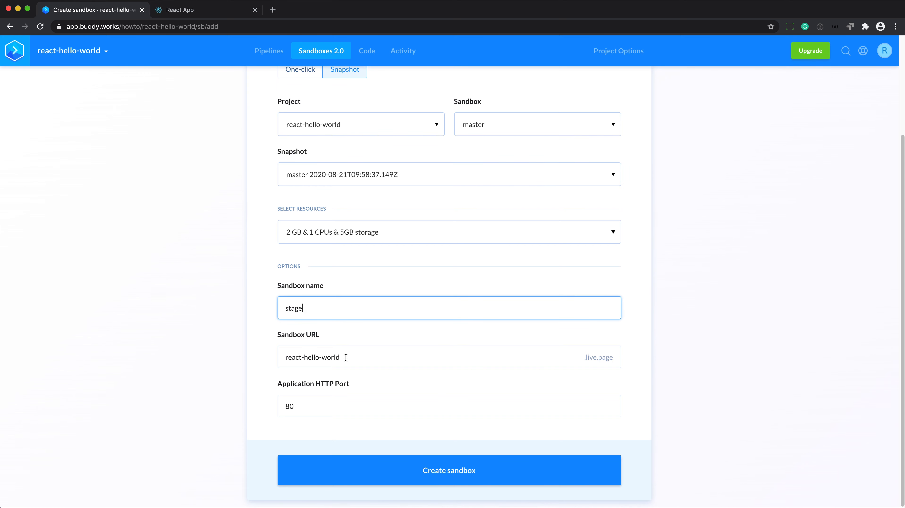
click(285, 357)
text(stage-)
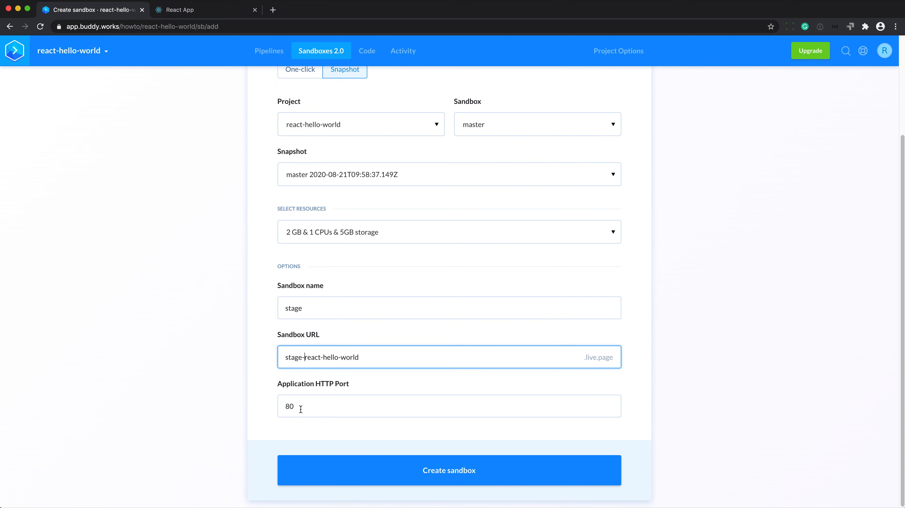
click(472, 474)
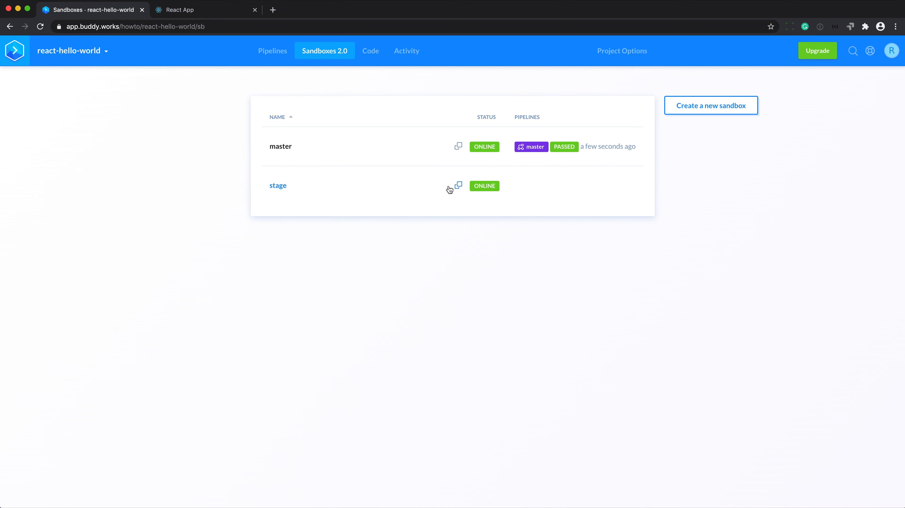
- Clone the build and deploy pipeline within the project
click(264, 53)
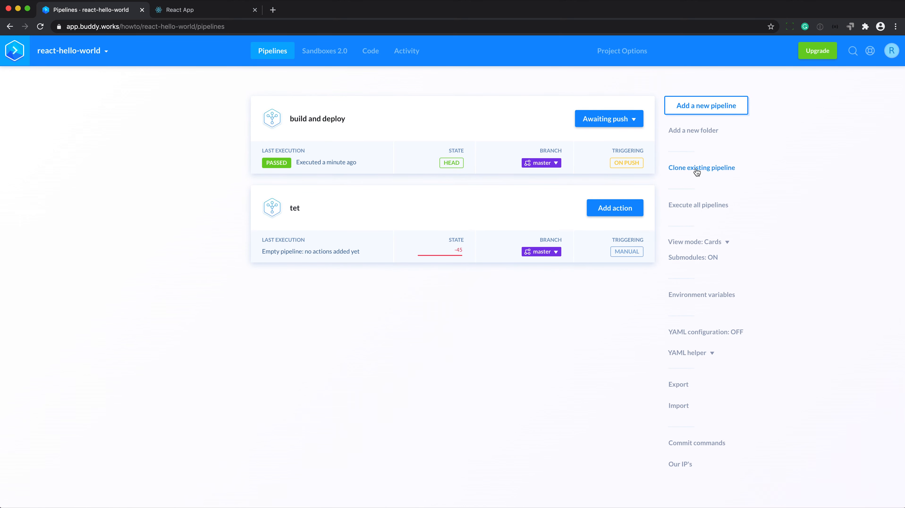
click(696, 172)
click(558, 330)
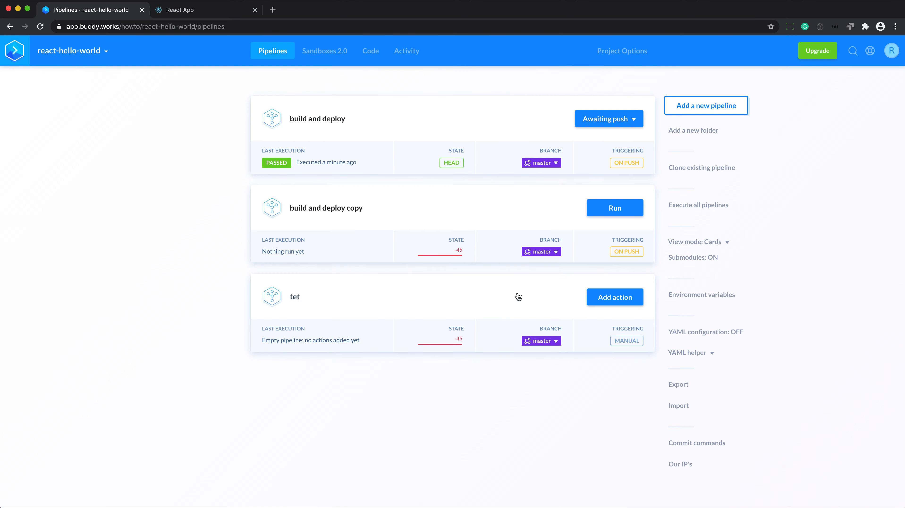
- Rename the cloned pipeline to "build and deploy [stage]", set its trigger branch to stage, and save the settings
click(329, 209)
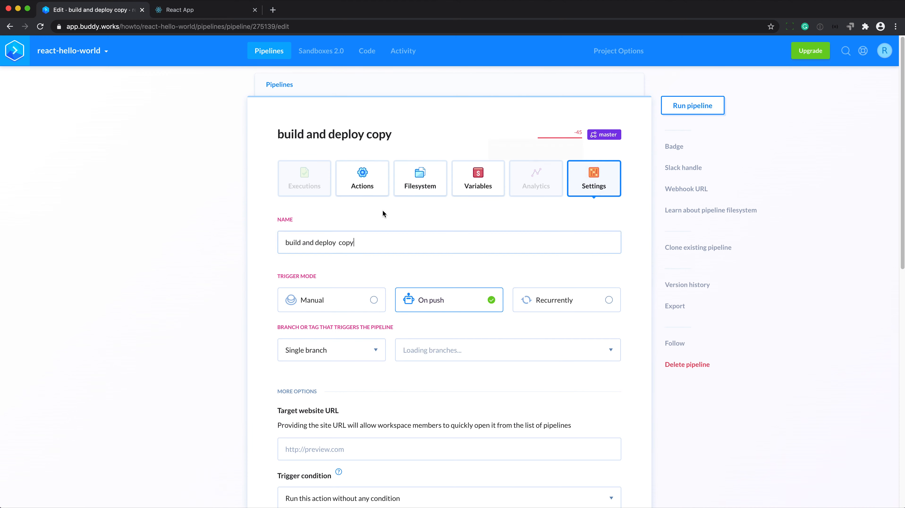
double_click(341, 242)
text([st)
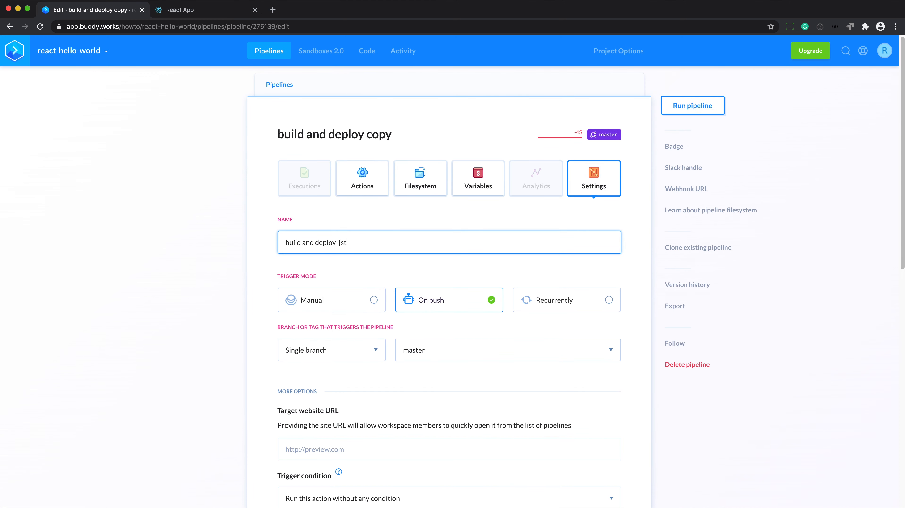
text(age)
click(465, 352)
click(439, 395)
scroll(463, 355, down, 15)
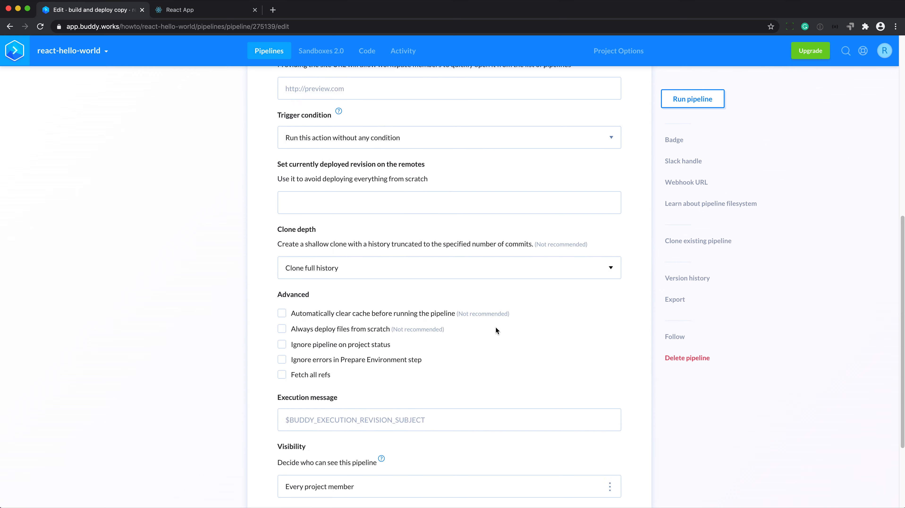
click(479, 443)
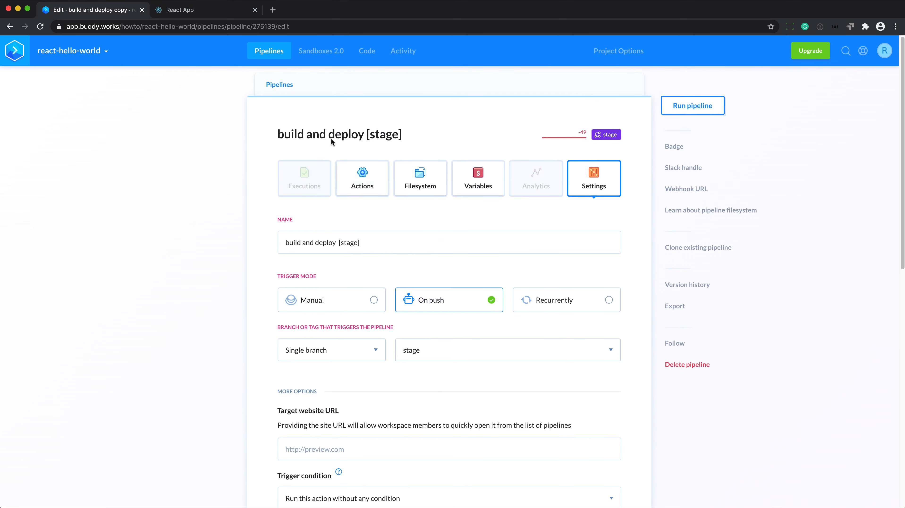
- Set the target sandbox of the stage pipeline's upload action to stage and save the action
click(365, 183)
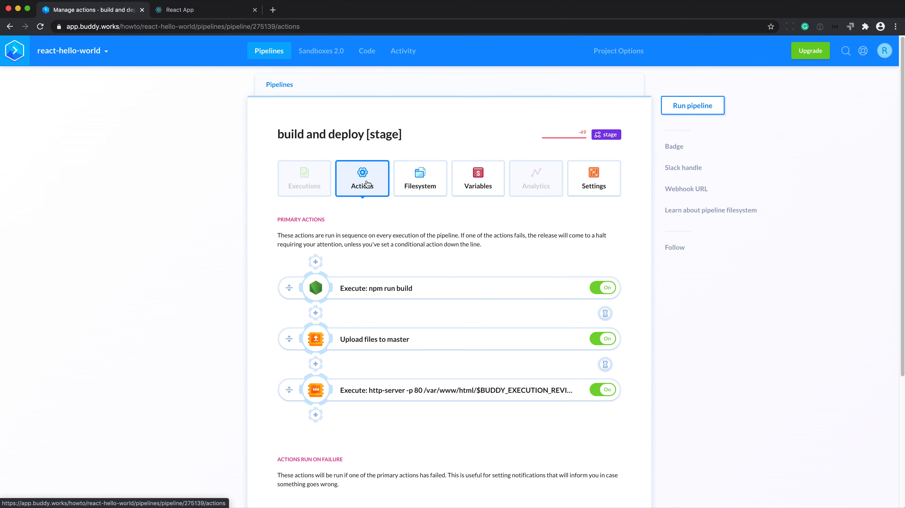
click(366, 339)
scroll(367, 328, down, 4)
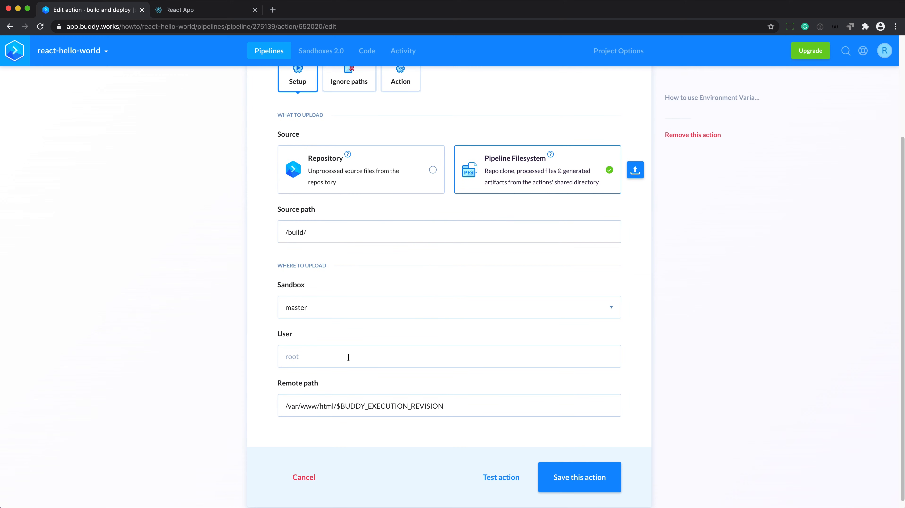
click(331, 309)
click(312, 353)
click(583, 487)
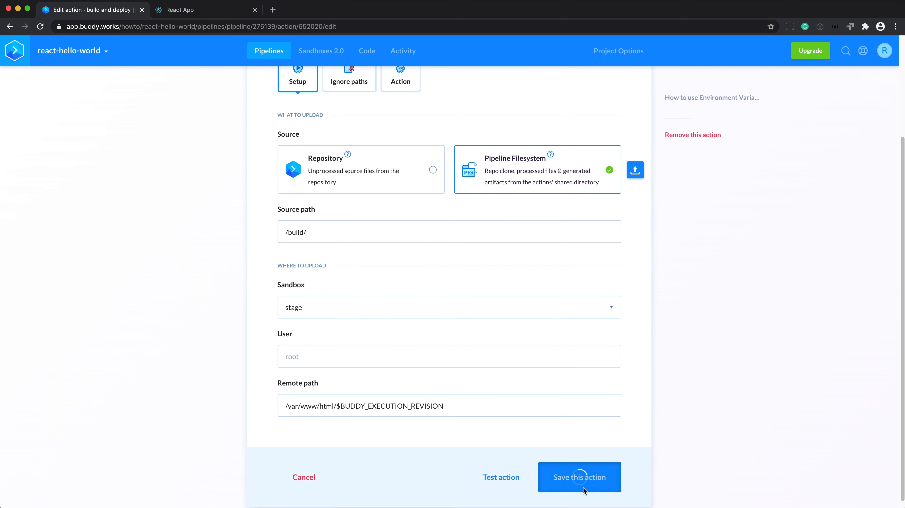
- Set the target sandbox of the stage pipeline's http-server SSH action to stage and save the action
click(384, 392)
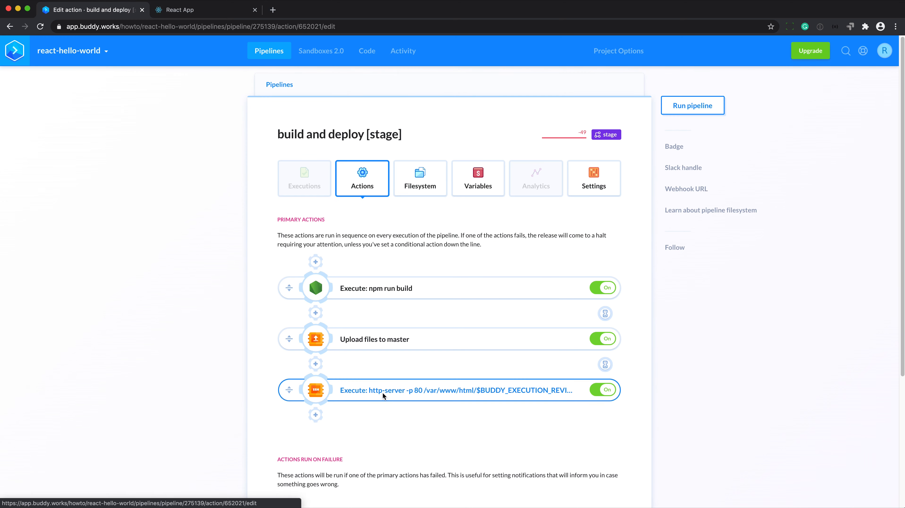
scroll(367, 383, down, 1)
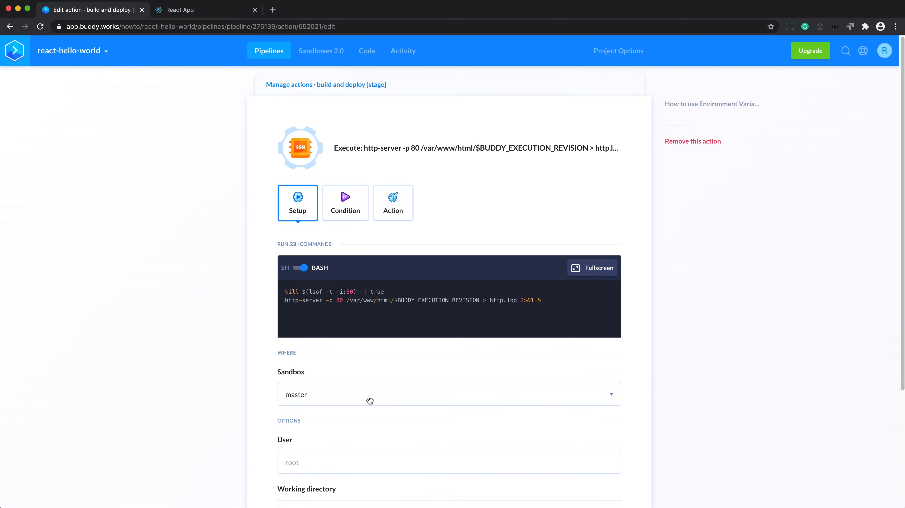
scroll(363, 383, down, 1)
click(347, 374)
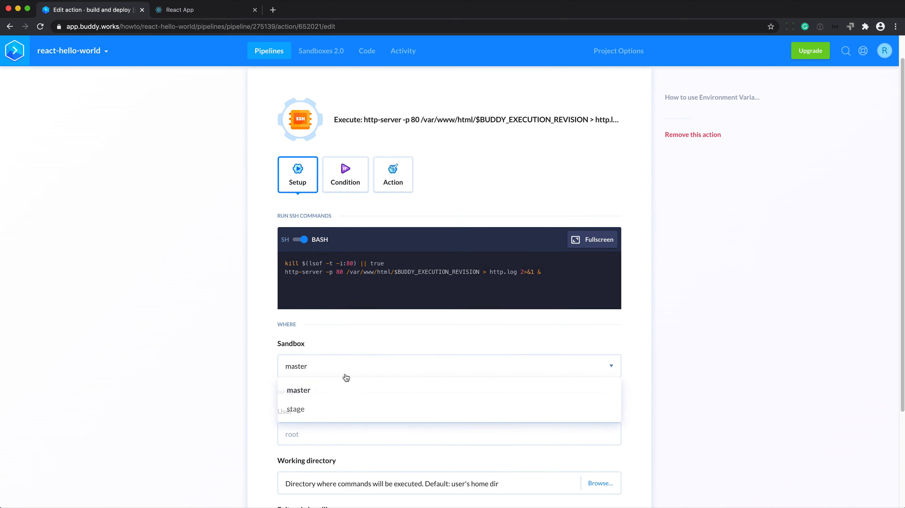
click(329, 410)
scroll(500, 388, down, 5)
click(593, 470)
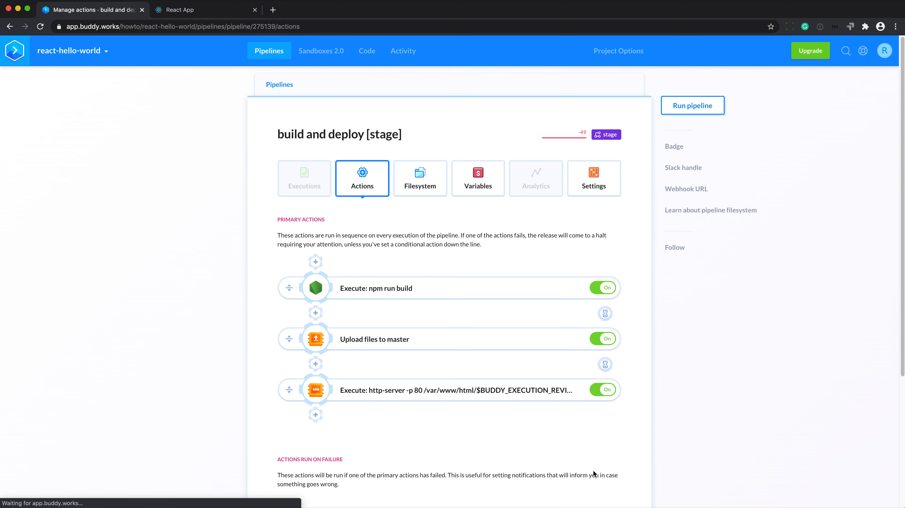
- In src/App.js on the stage branch, change the intro text to "stage version !!!!" and commit the file
click(367, 54)
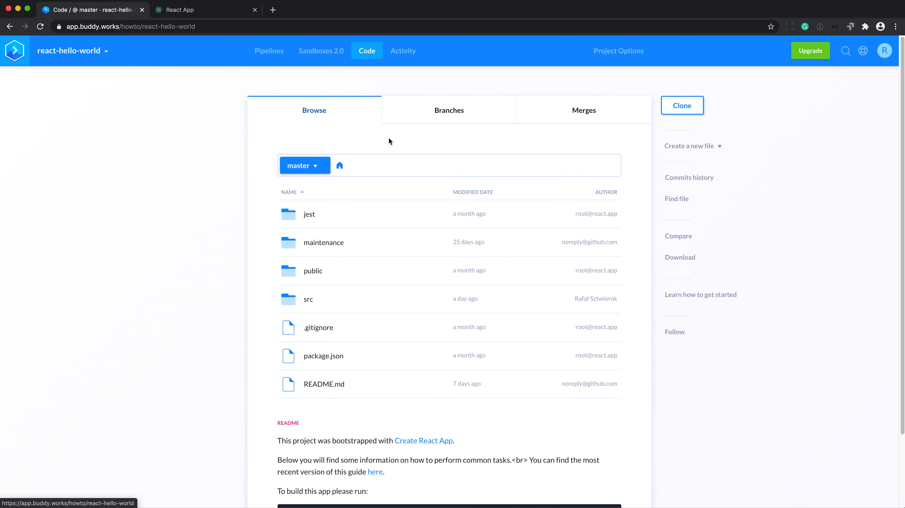
click(305, 302)
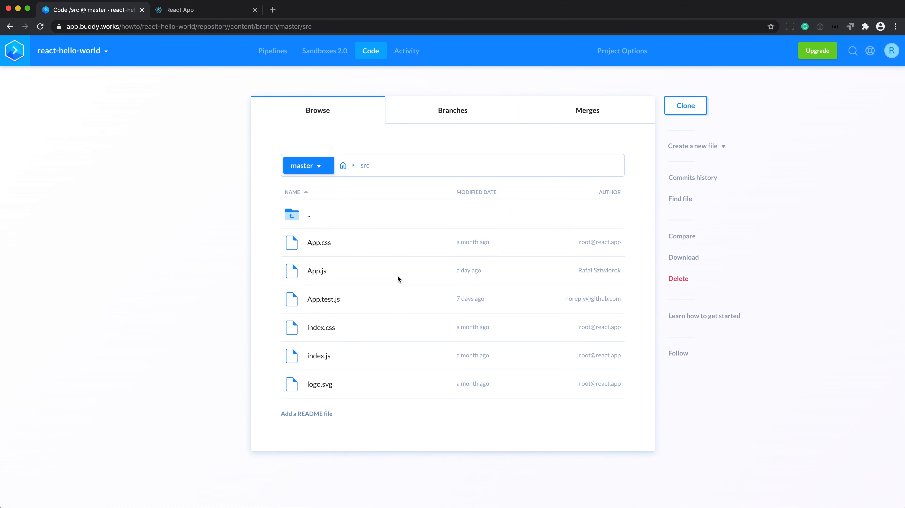
click(308, 165)
click(317, 261)
click(317, 270)
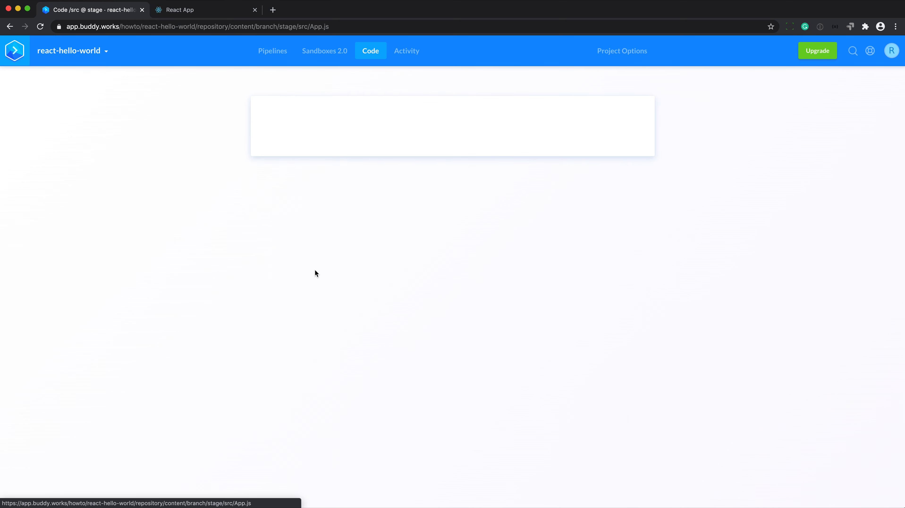
click(430, 349)
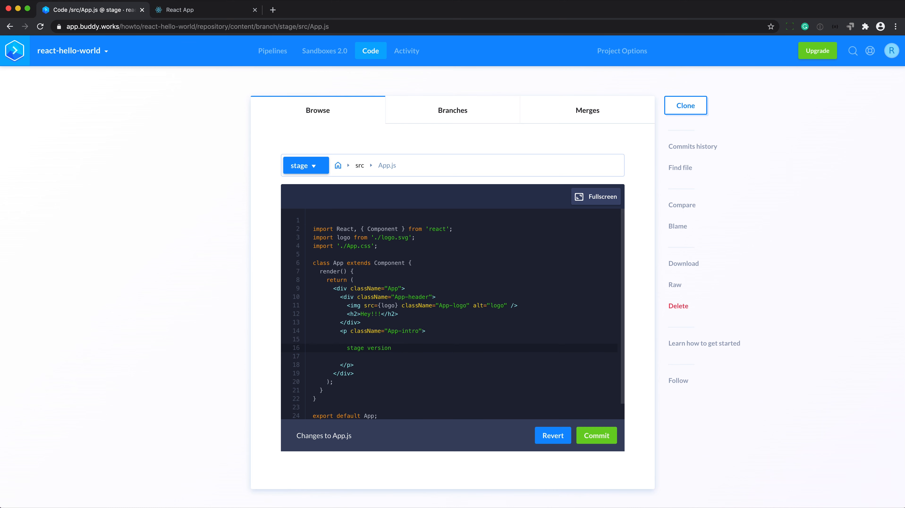
click(598, 435)
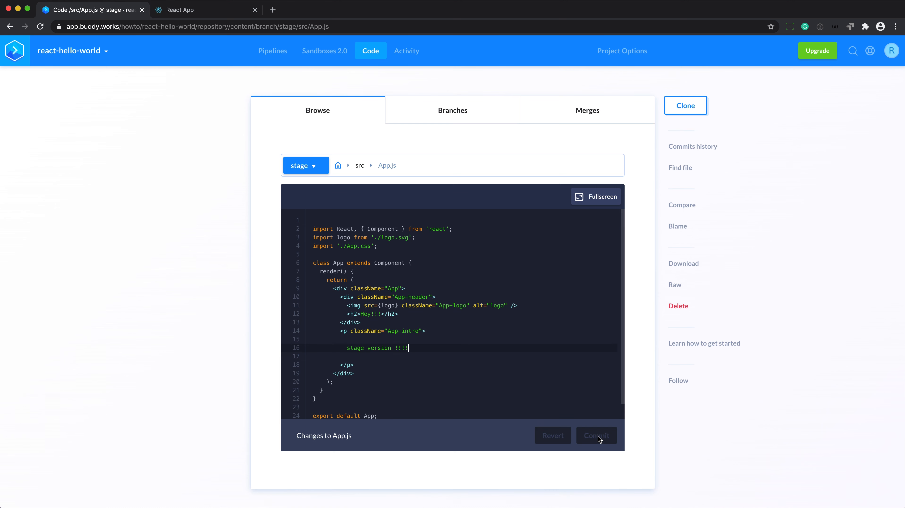
- Examine the running execution of the build and deploy [stage] pipeline, including the logs of its npm run build action
click(267, 51)
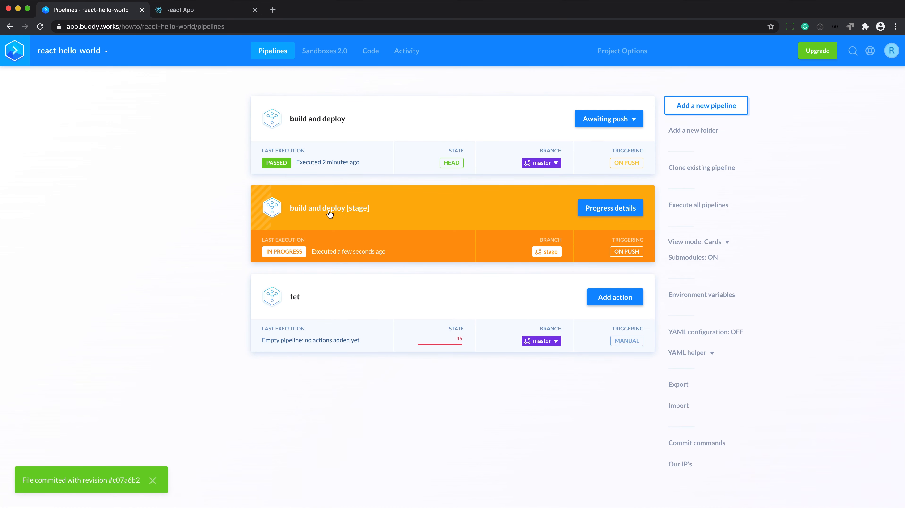
click(346, 213)
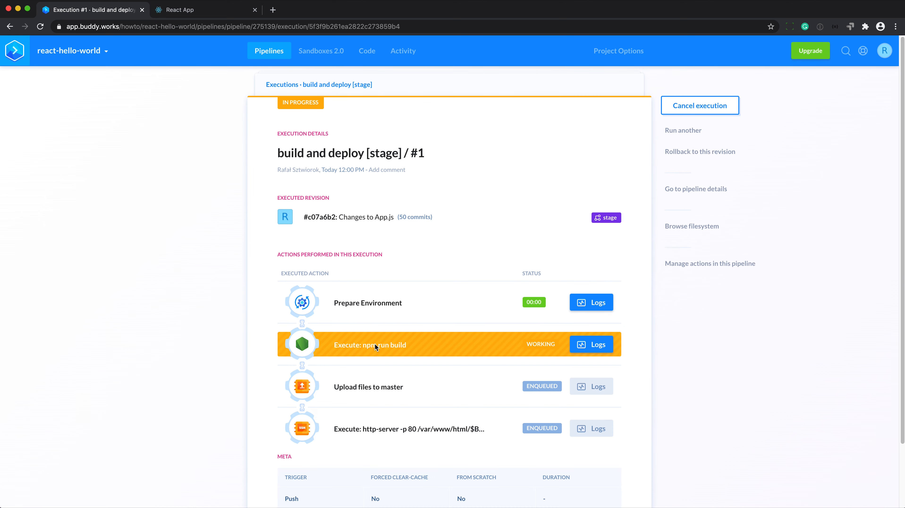
click(375, 344)
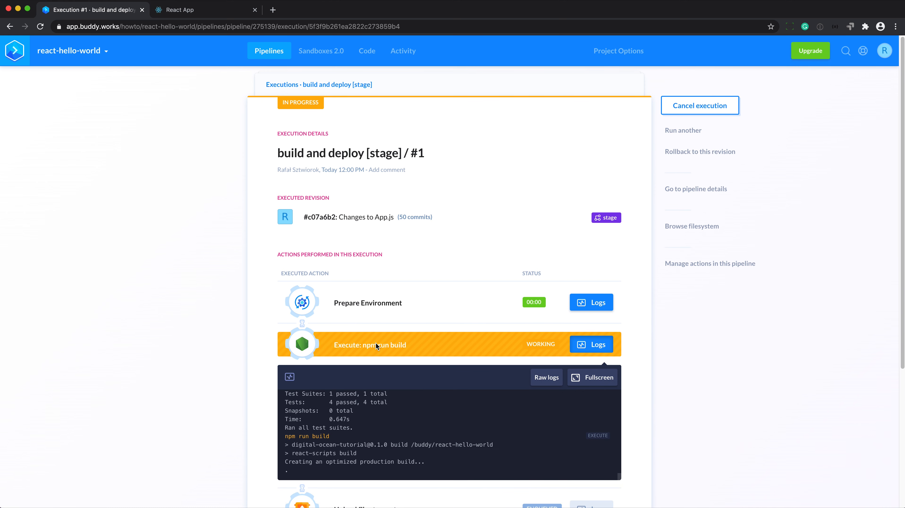
scroll(376, 343, down, 4)
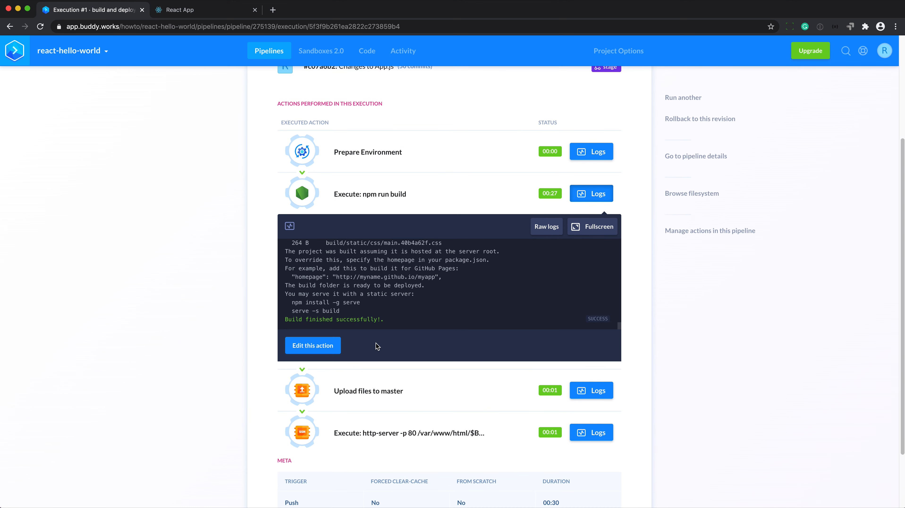
- Open the stage sandbox's live page and check the intro text of the deployed app
click(320, 56)
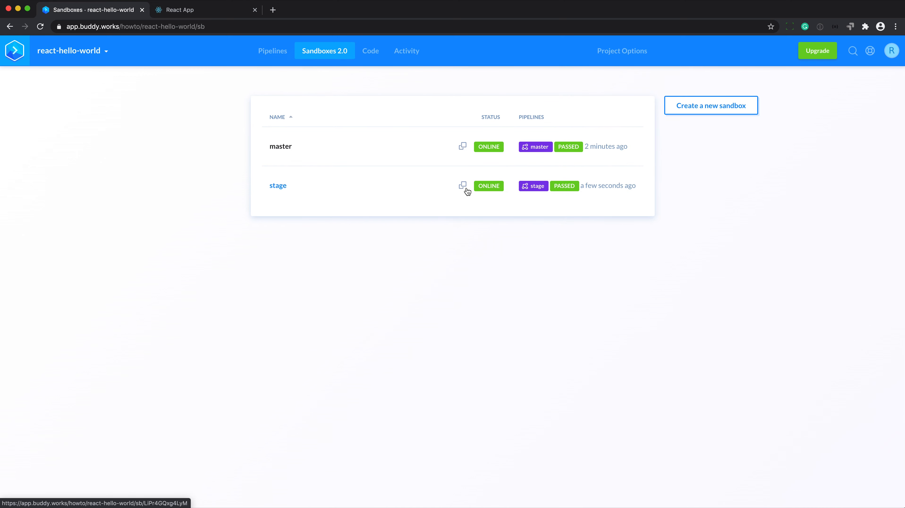
click(461, 185)
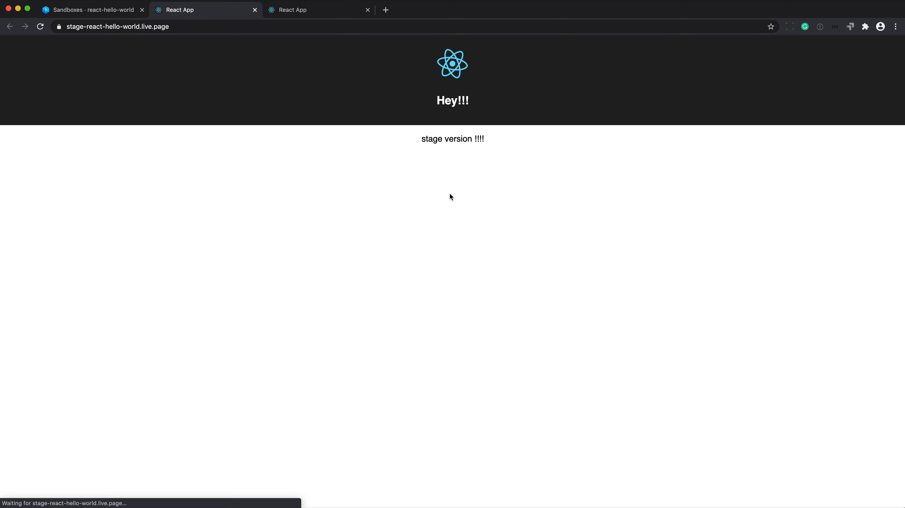
drag(492, 142, 413, 142)
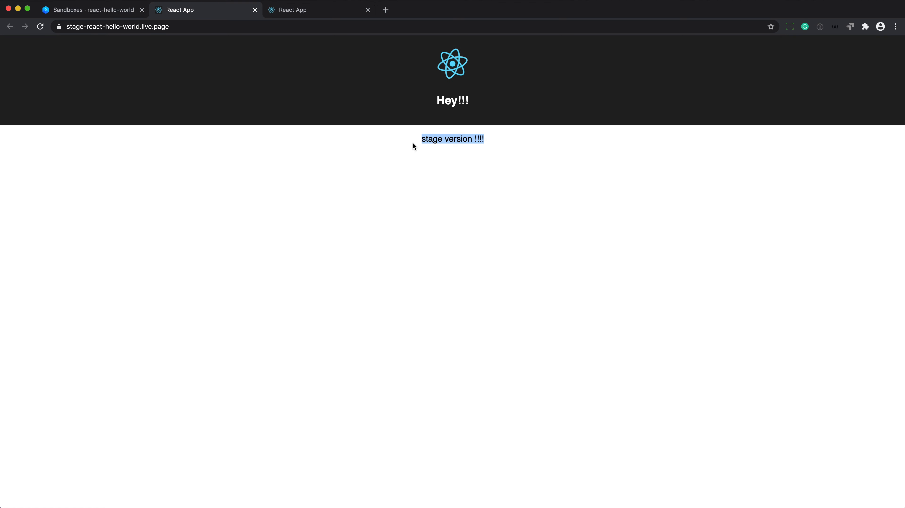